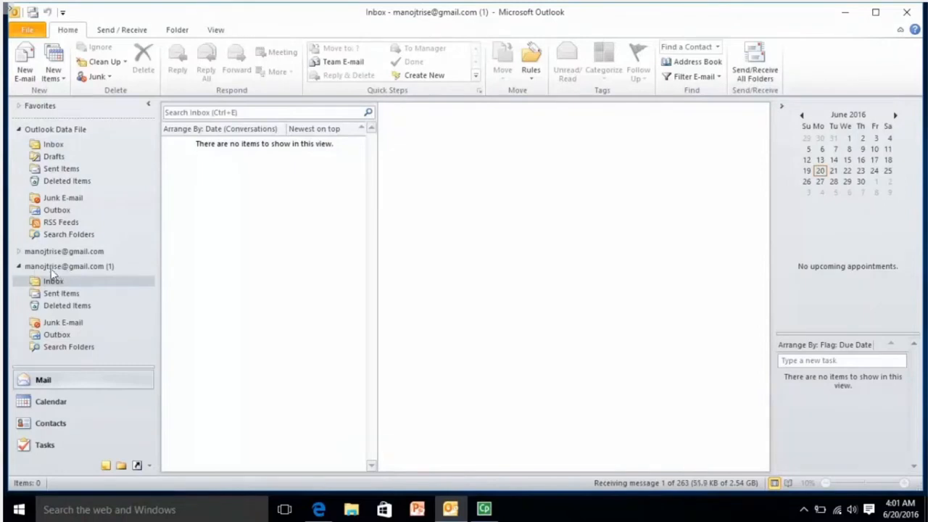
# Expand the Gmail account and open its Inbox
pyautogui.click(19, 251)
pyautogui.click(51, 267)
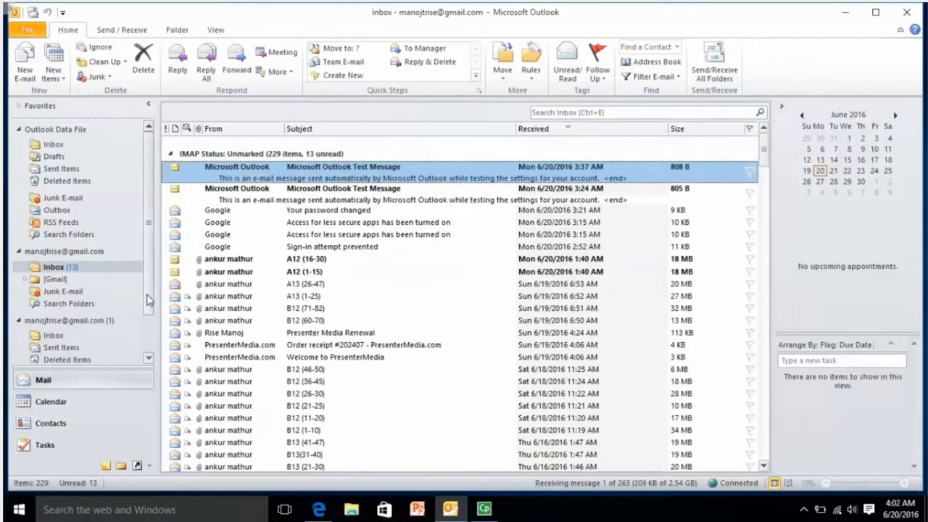
pyautogui.scroll(-1, 146, 309)
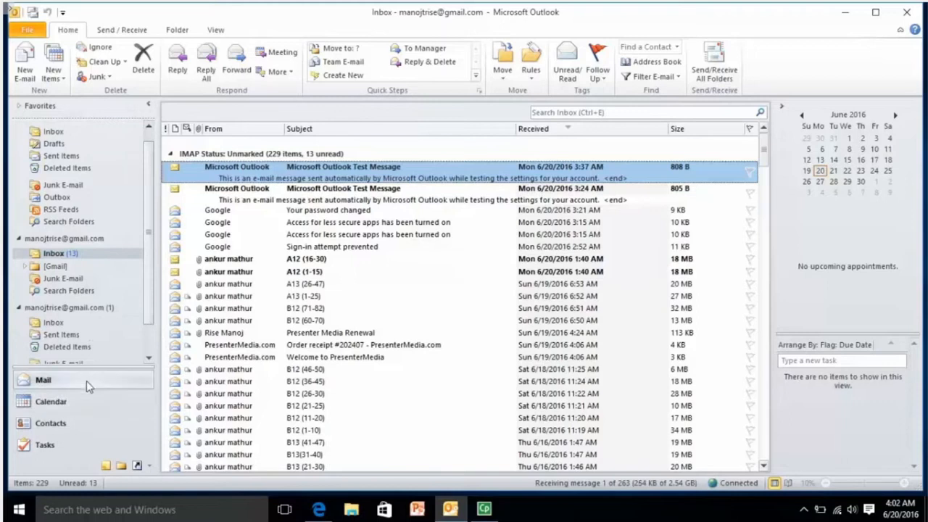
# Visit Calendar, Contacts and Tasks, then return to Mail and start an Inbox search
pyautogui.click(75, 404)
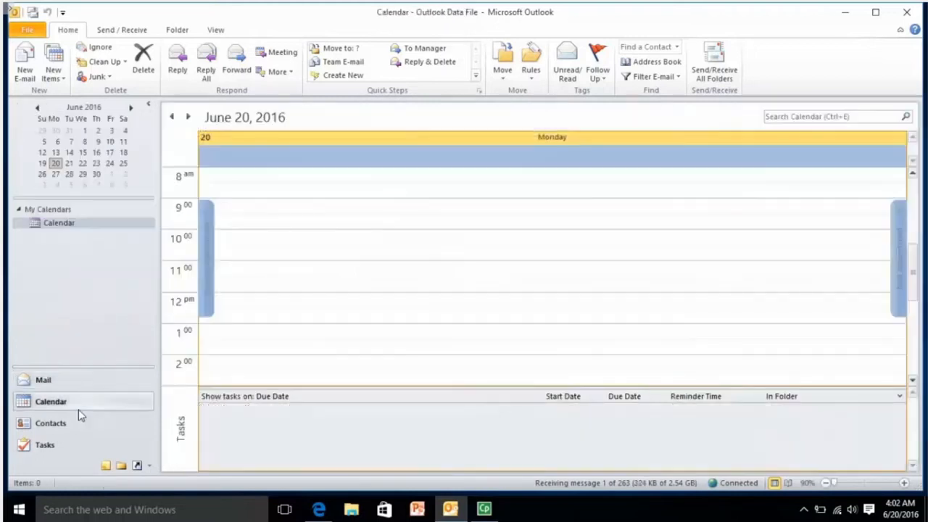
pyautogui.click(79, 426)
pyautogui.click(78, 440)
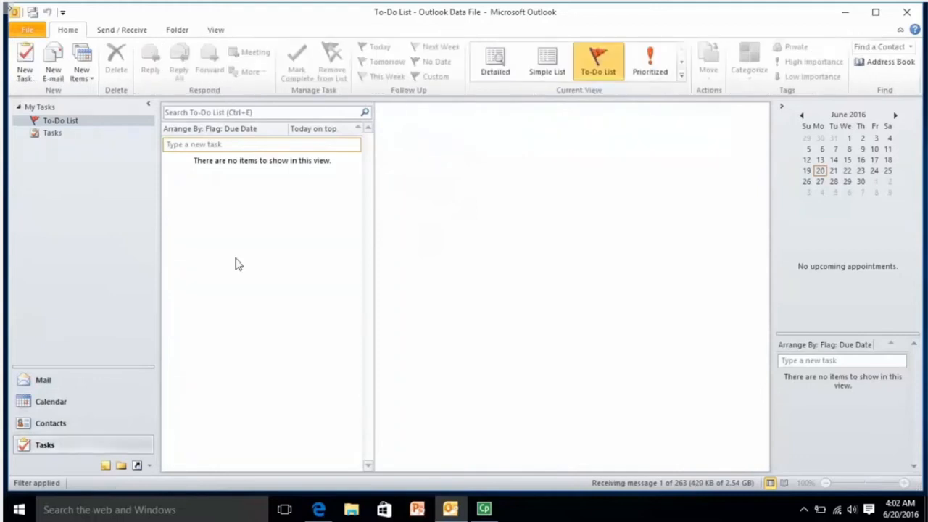
pyautogui.click(226, 113)
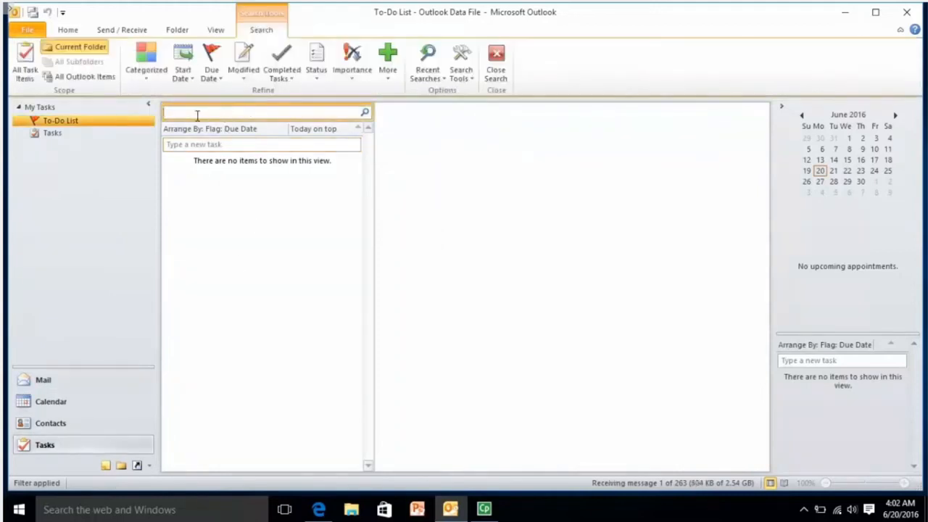
pyautogui.click(66, 385)
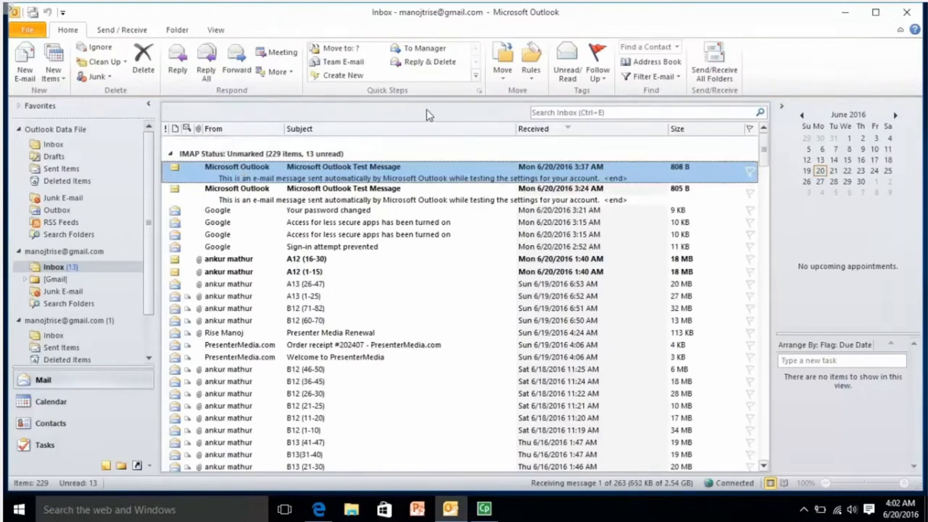
pyautogui.click(548, 112)
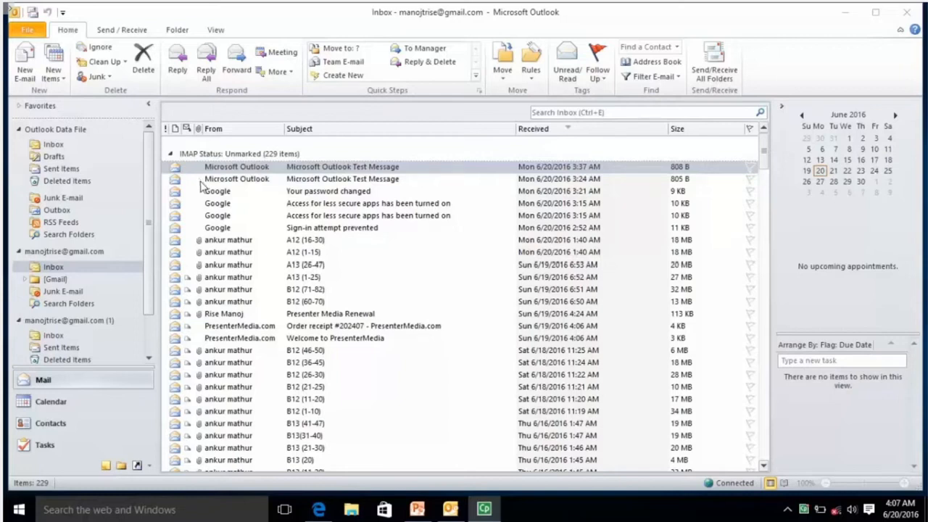
# Select the second Microsoft Outlook Test Message, collapse and restore the ribbon, then open the File view
pyautogui.click(341, 183)
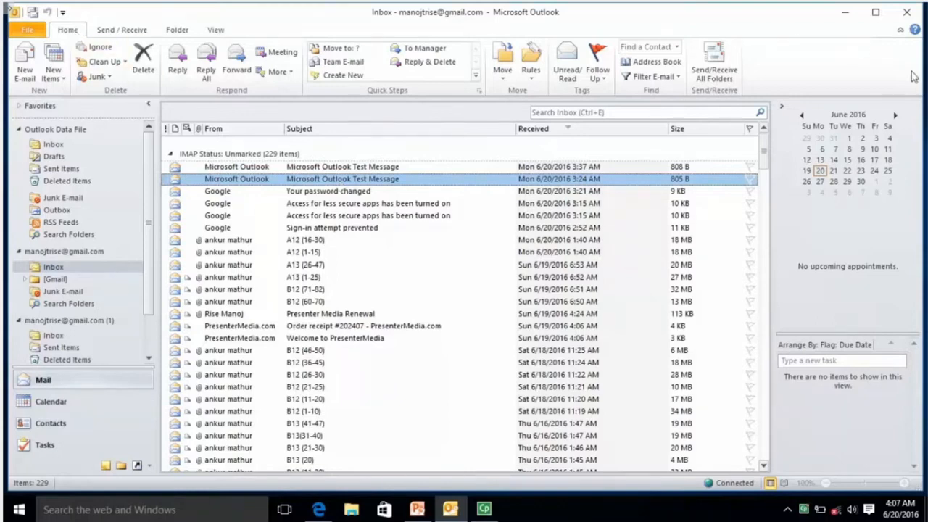
pyautogui.click(900, 30)
pyautogui.click(900, 31)
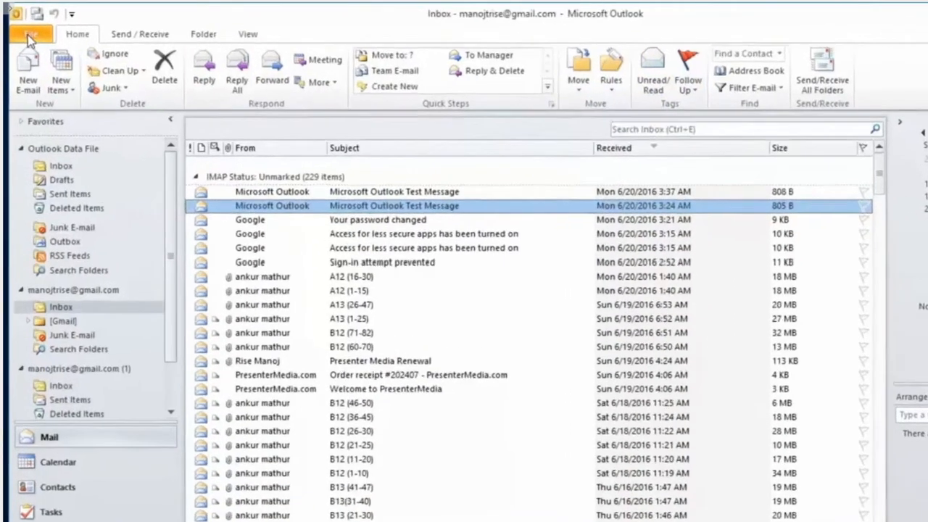
pyautogui.click(27, 29)
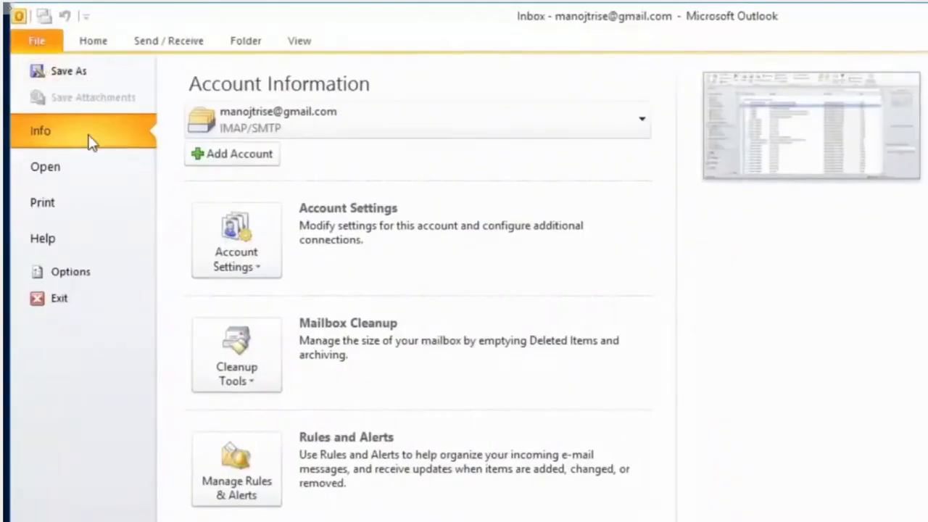
# View the Print preview in Backstage, then open Outlook Options and close it with OK
pyautogui.click(72, 205)
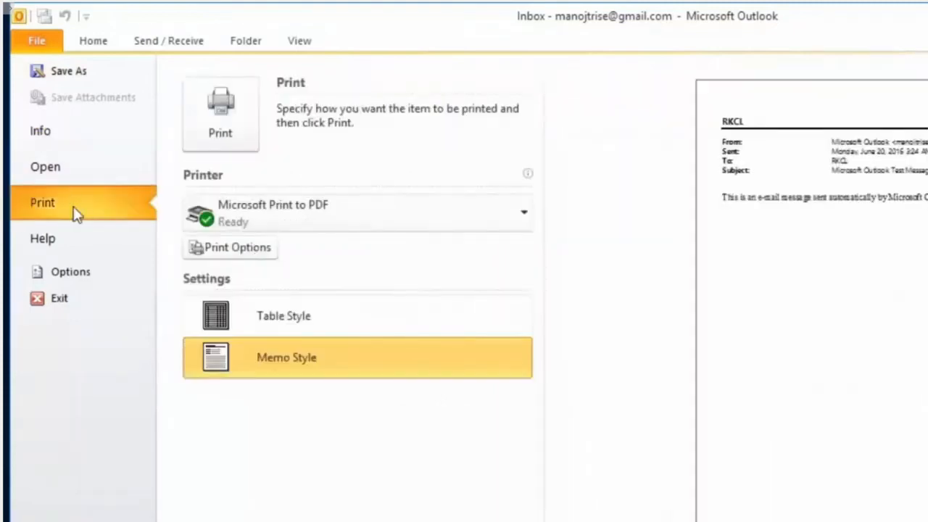
pyautogui.click(81, 282)
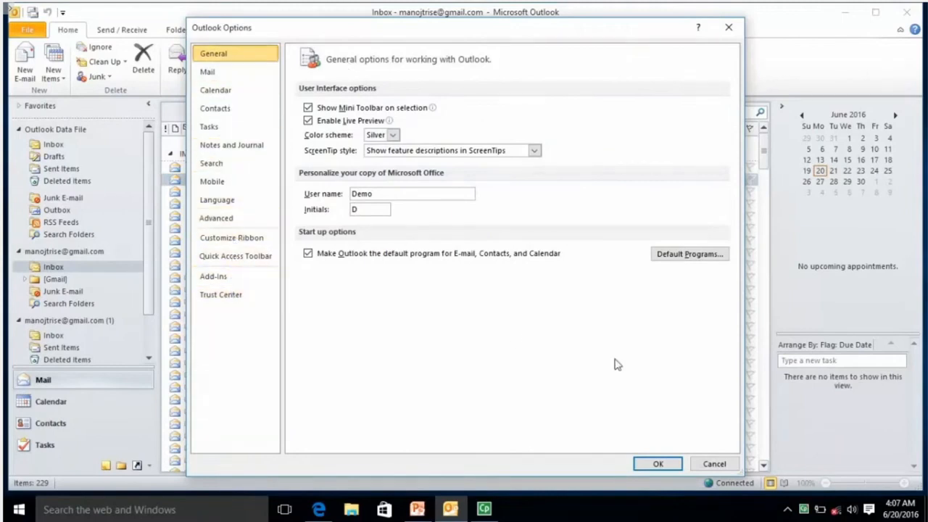
pyautogui.click(657, 464)
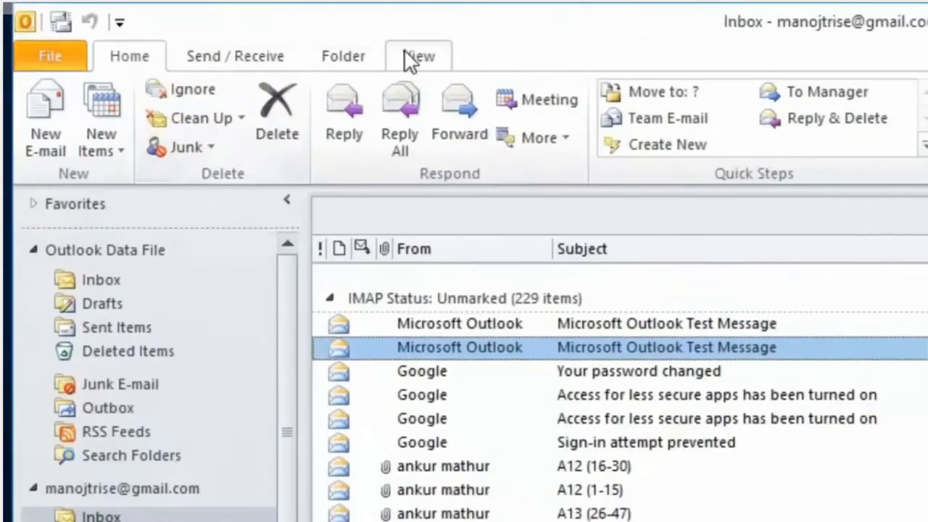
pyautogui.click(215, 30)
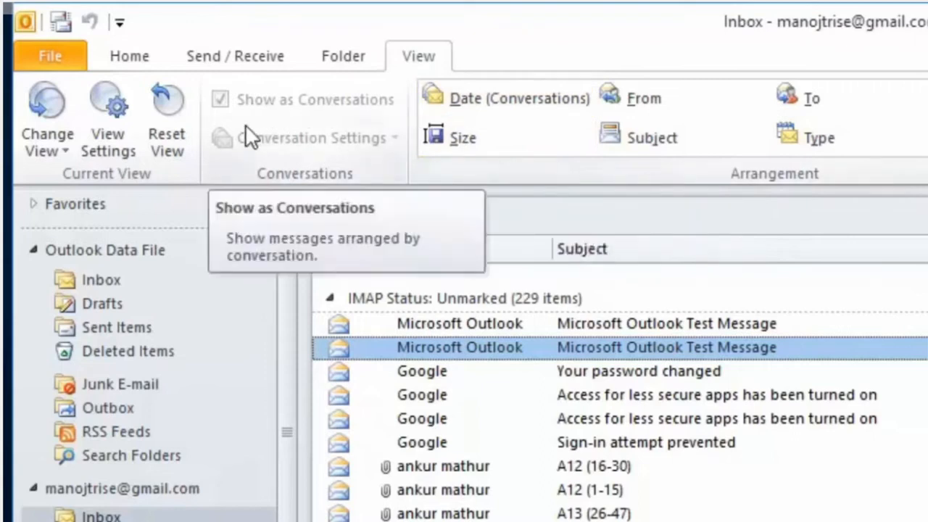
pyautogui.click(62, 148)
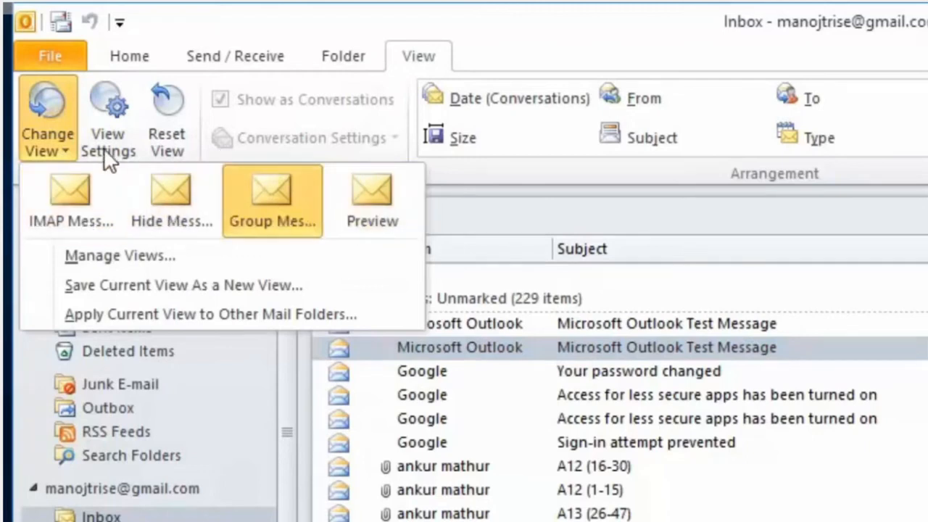
pyautogui.click(500, 174)
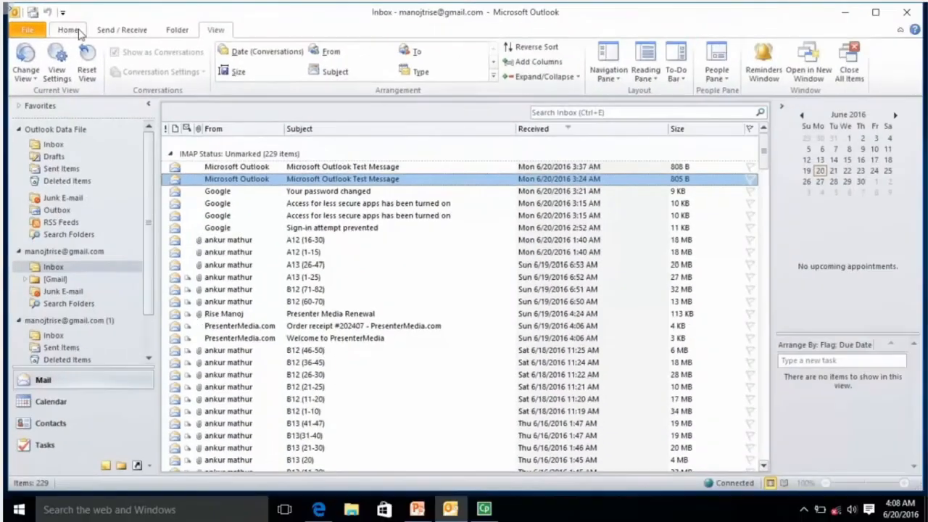
pyautogui.click(129, 56)
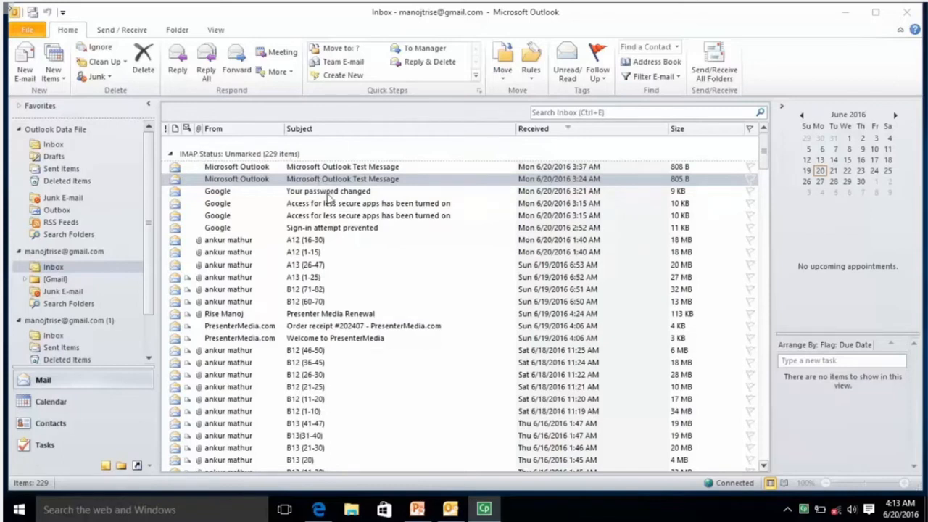
pyautogui.click(327, 193)
pyautogui.click(331, 169)
pyautogui.click(332, 180)
pyautogui.click(332, 204)
pyautogui.click(332, 216)
pyautogui.click(328, 166)
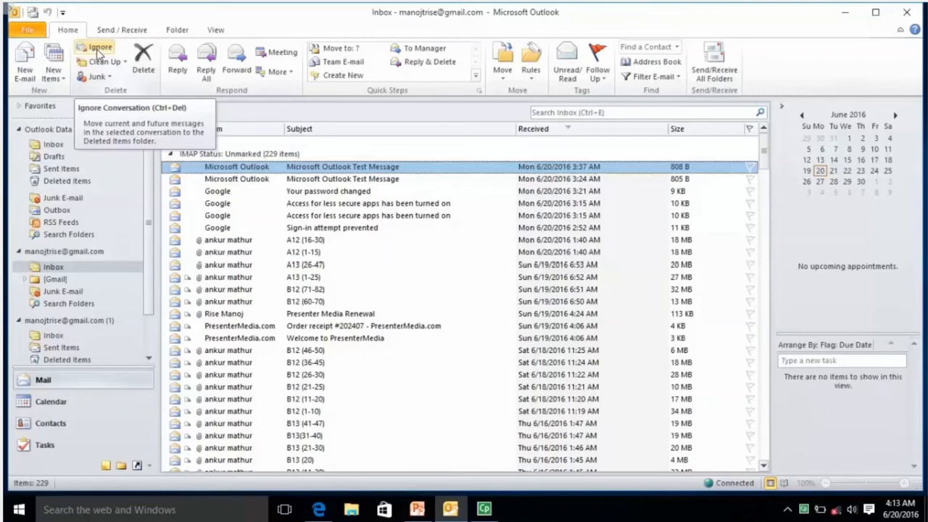
pyautogui.click(93, 49)
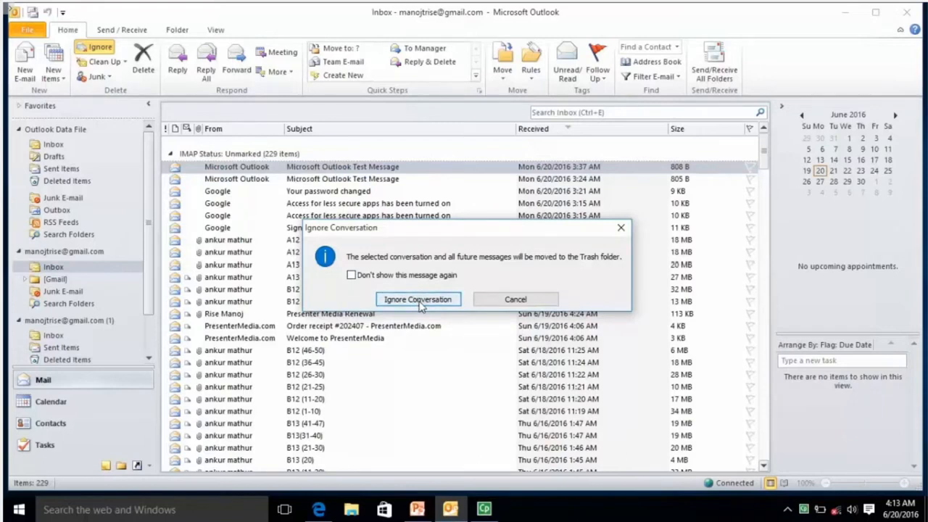
pyautogui.click(419, 301)
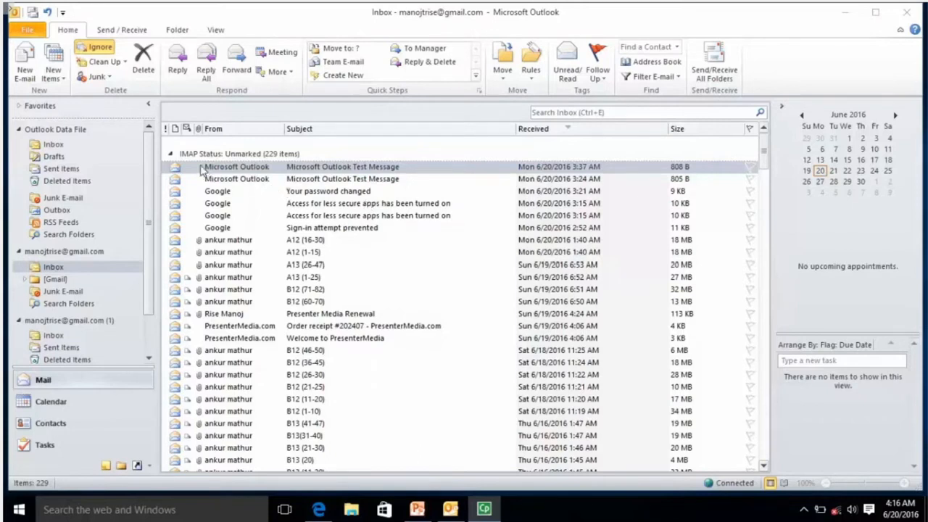
pyautogui.click(348, 180)
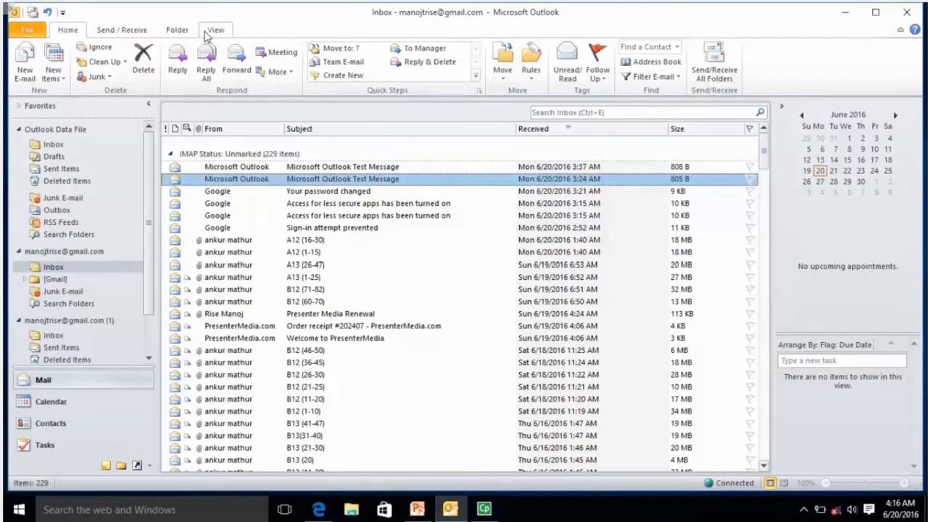
pyautogui.click(210, 31)
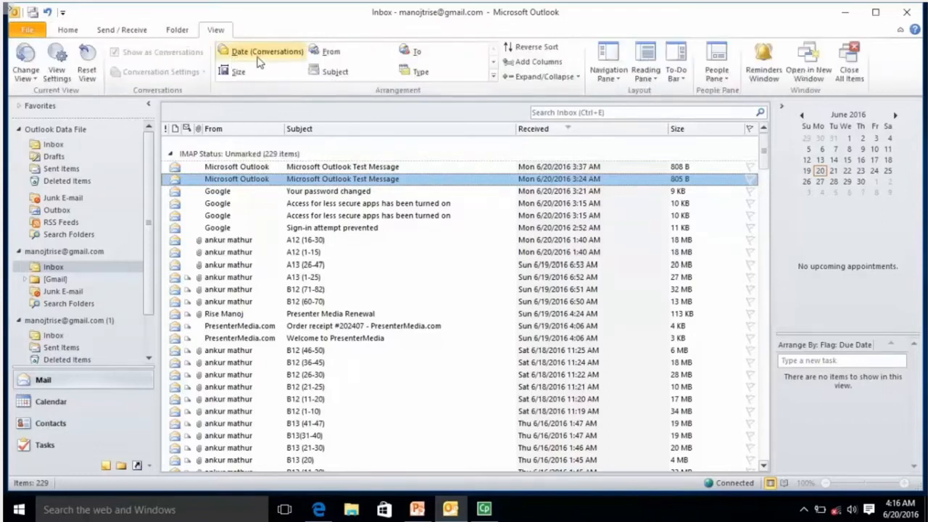
pyautogui.rightClick(330, 182)
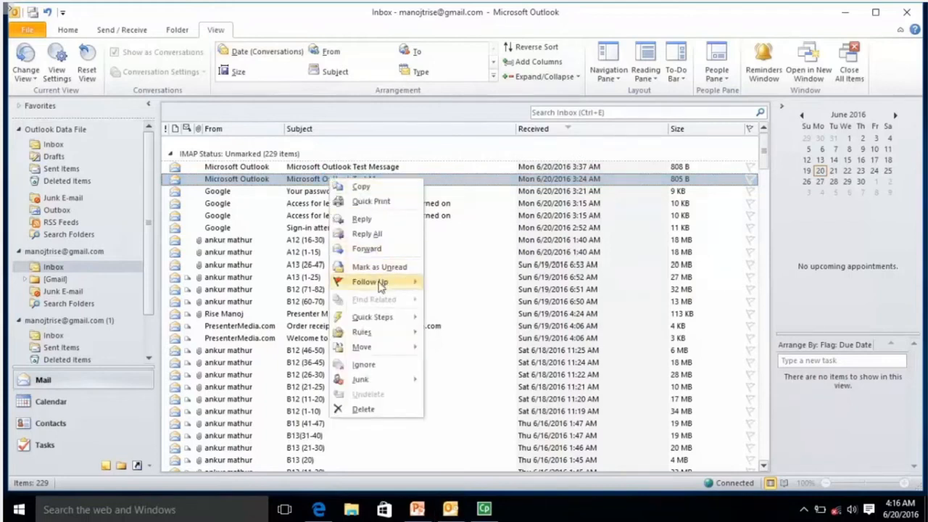
pyautogui.moveTo(384, 324)
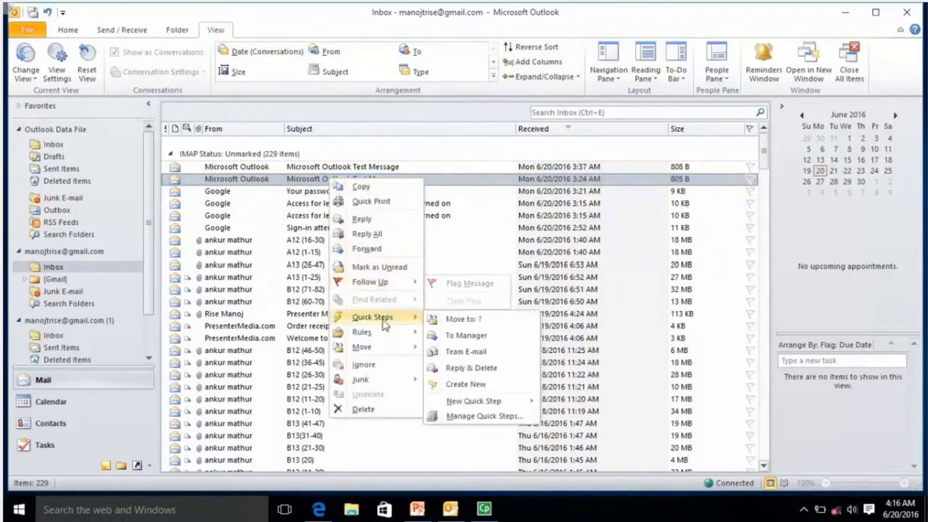
pyautogui.click(301, 217)
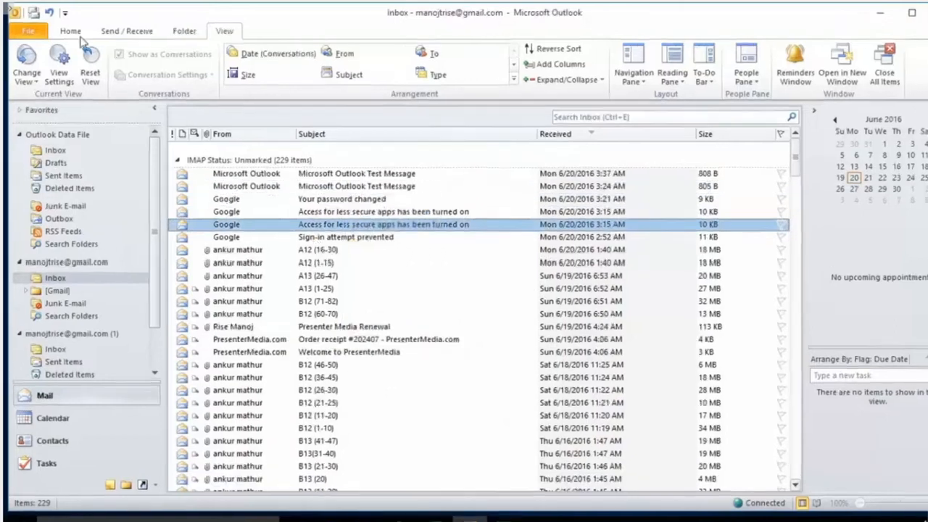
pyautogui.click(73, 35)
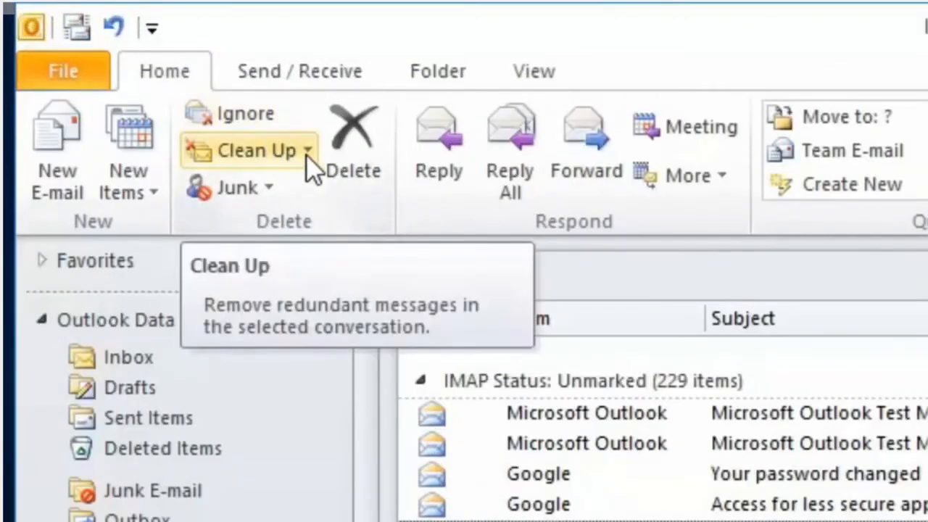
pyautogui.click(306, 156)
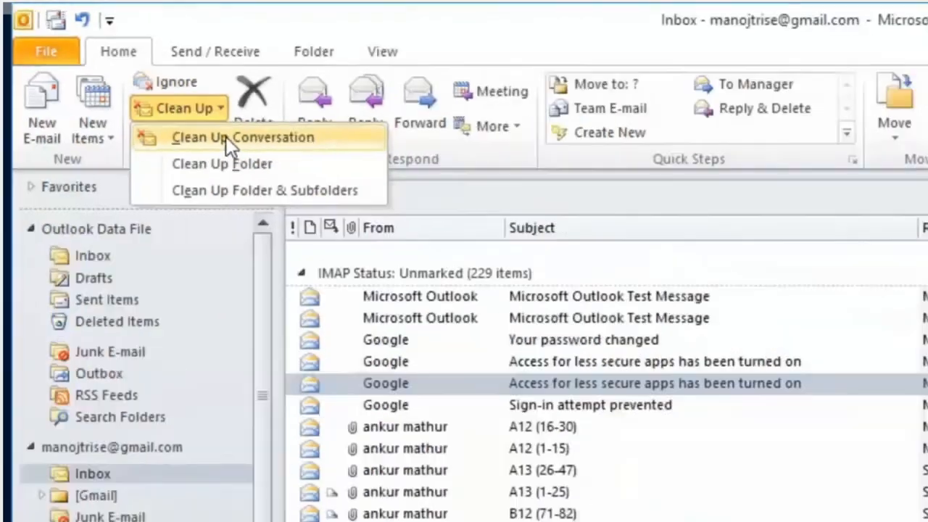
pyautogui.click(308, 192)
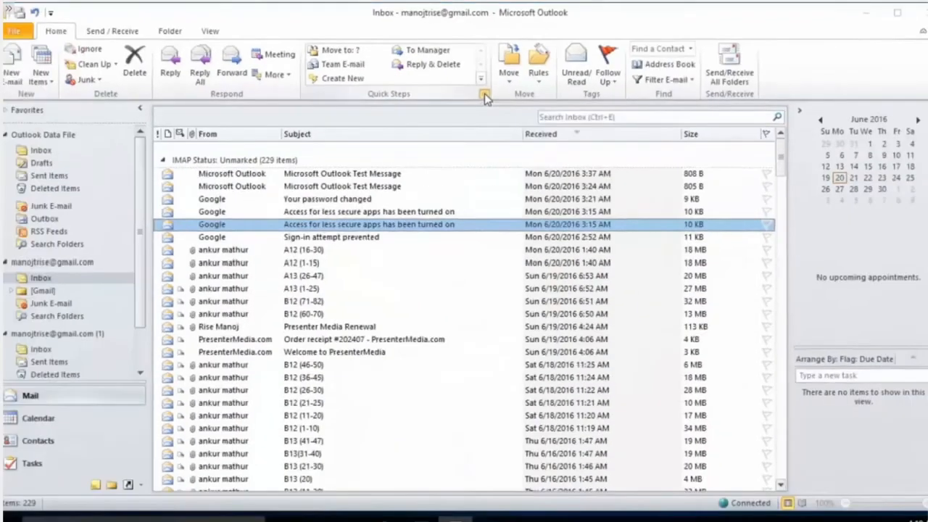
# Open and cancel the Quick Steps manager, then expand the full Quick Steps gallery
pyautogui.click(668, 222)
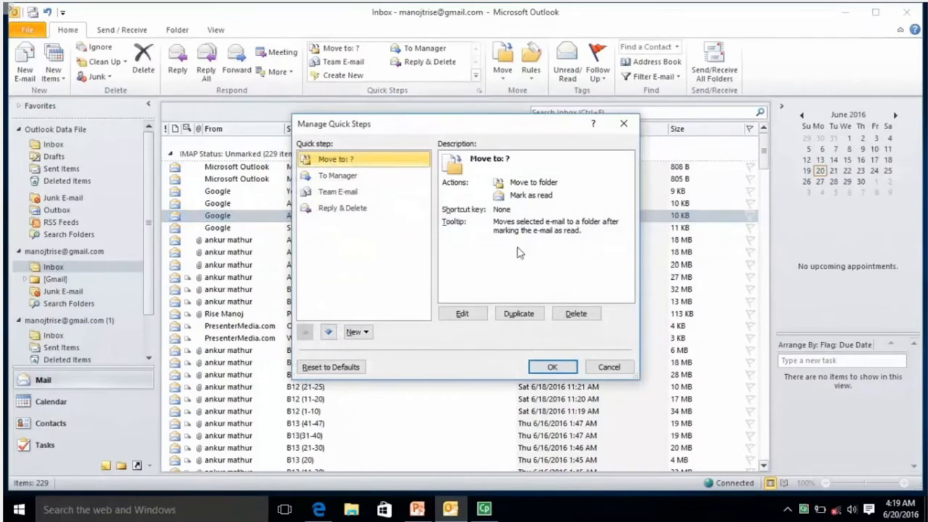
pyautogui.click(606, 369)
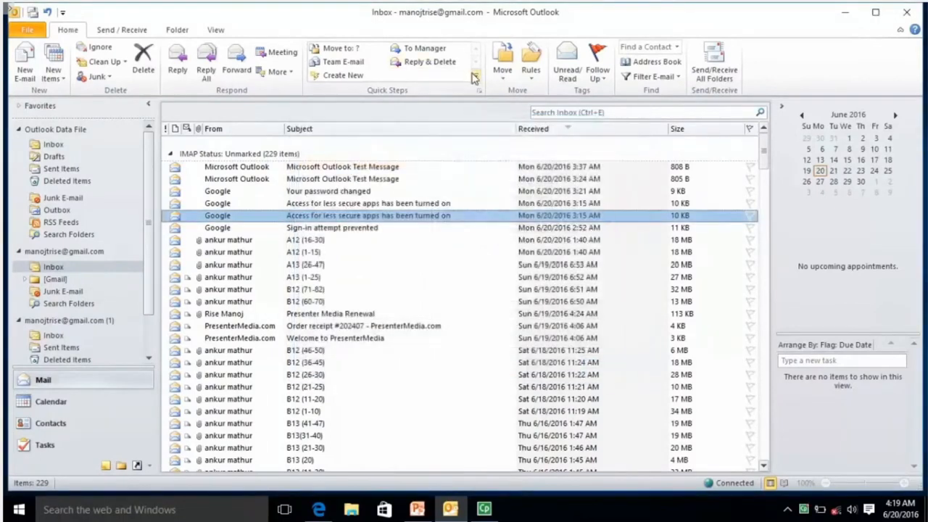
pyautogui.click(475, 76)
pyautogui.moveTo(375, 97)
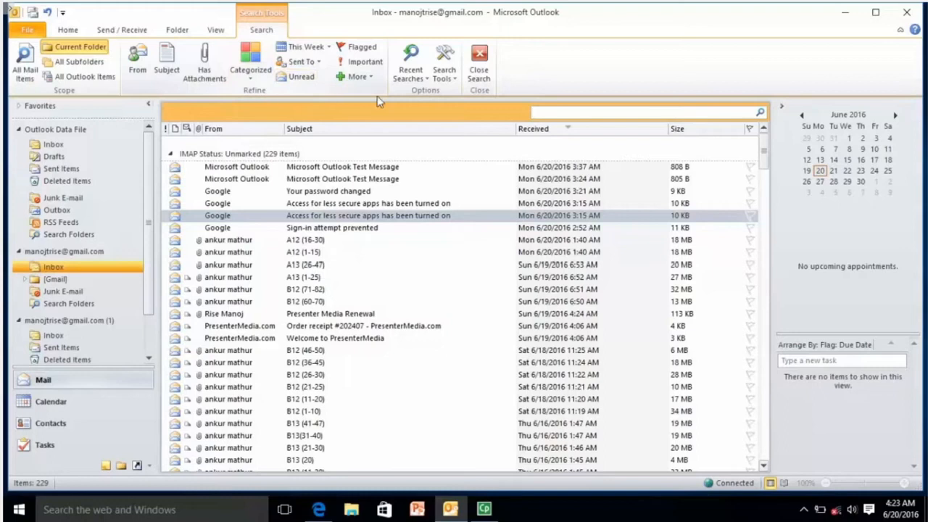
# Browse the Search Tools and More refine lists, then search the Inbox for 'microsoft'
pyautogui.click(448, 80)
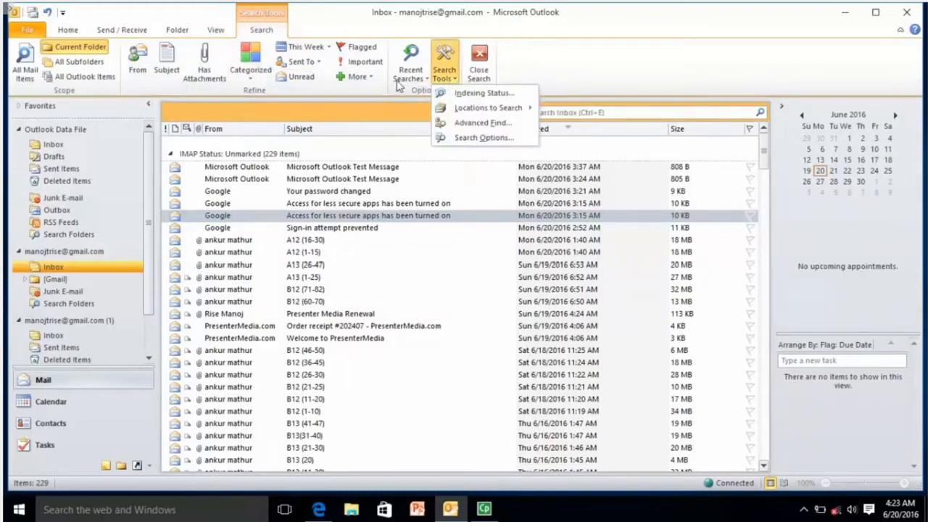
pyautogui.click(332, 92)
pyautogui.click(358, 76)
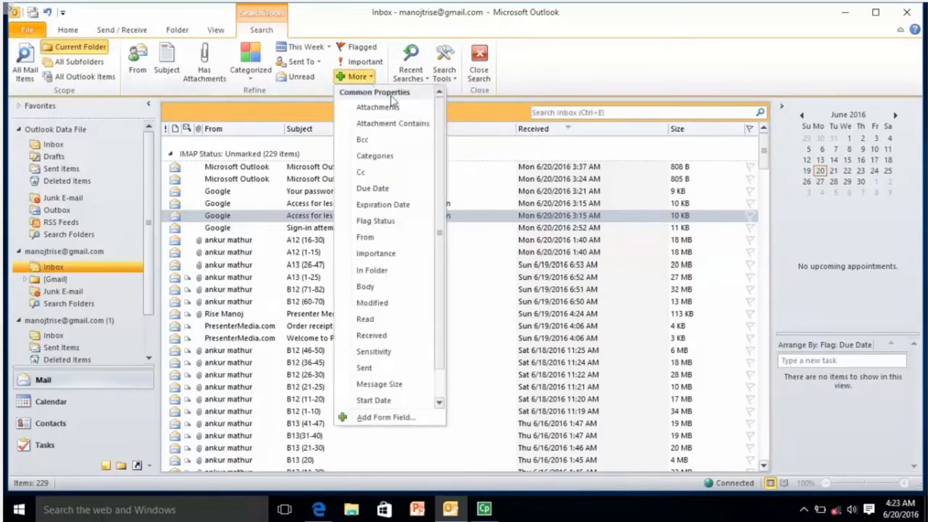
pyautogui.scroll(-1, 442, 165)
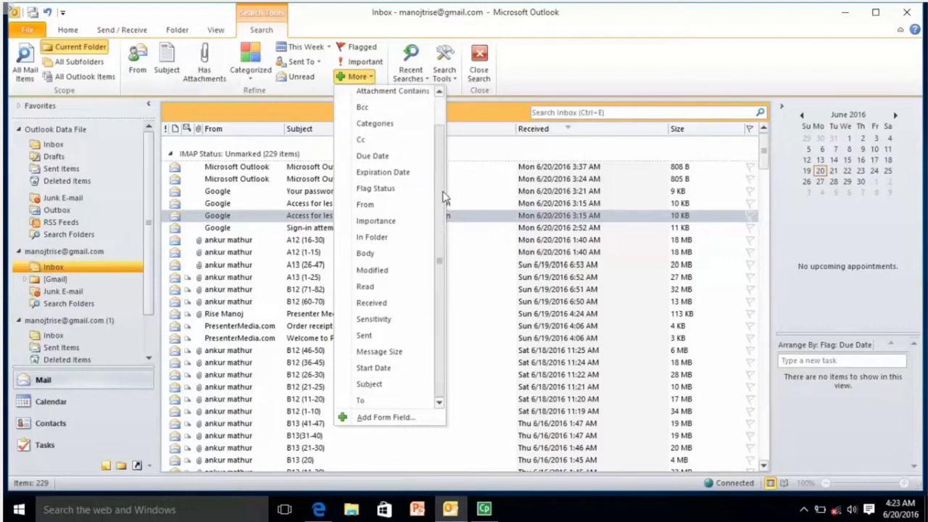
pyautogui.scroll(1, 441, 164)
pyautogui.click(544, 113)
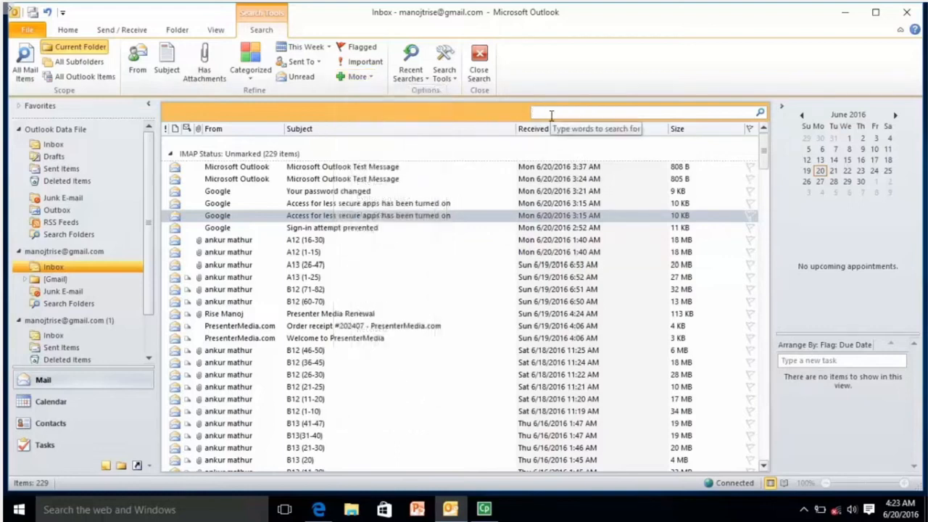
pyautogui.write('microsoft')
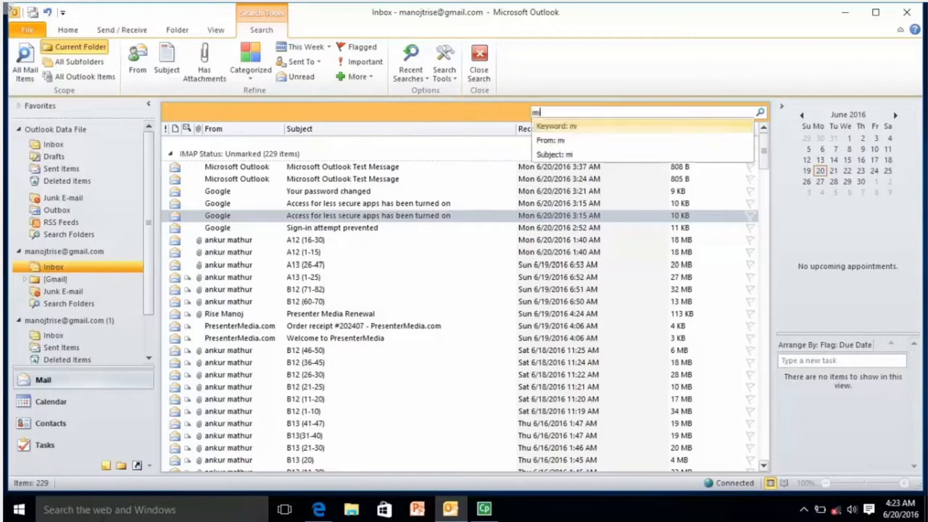
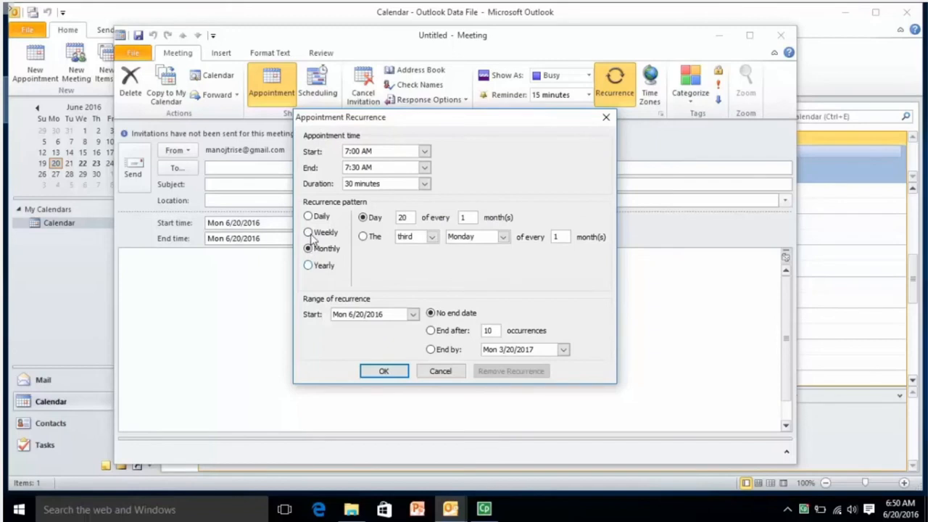
# Set the meeting to recur weekly on Mondays and confirm the recurrence
pyautogui.click(310, 234)
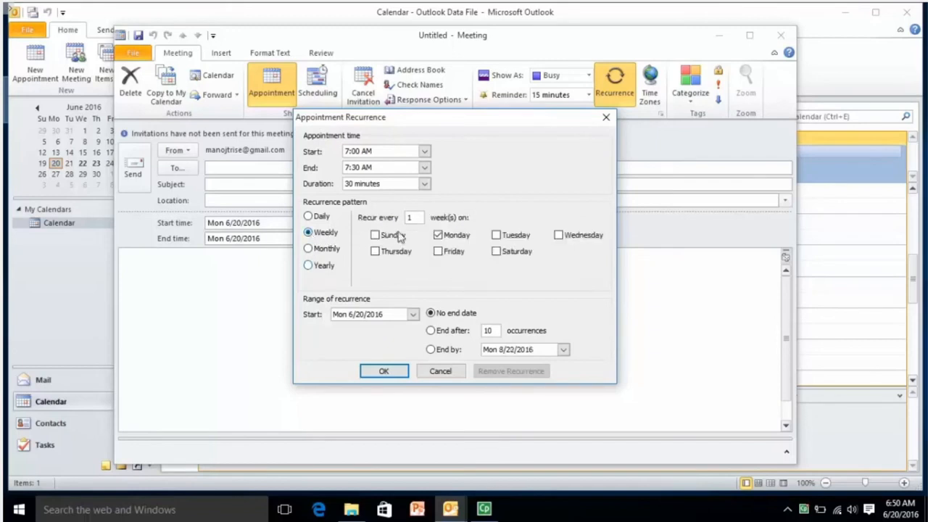
pyautogui.click(382, 371)
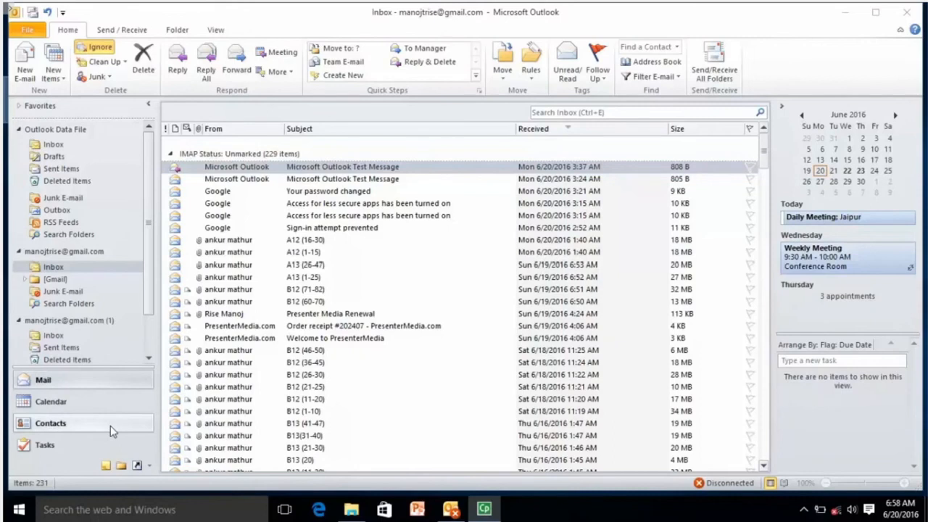
# Give the Demo contact company RKCL and job title Manager, then save it
pyautogui.click(51, 423)
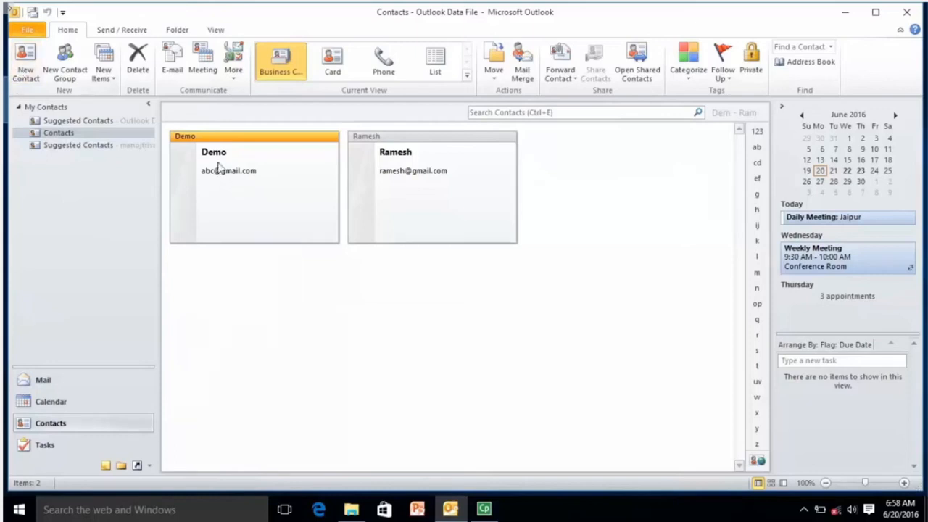
pyautogui.doubleClick(218, 167)
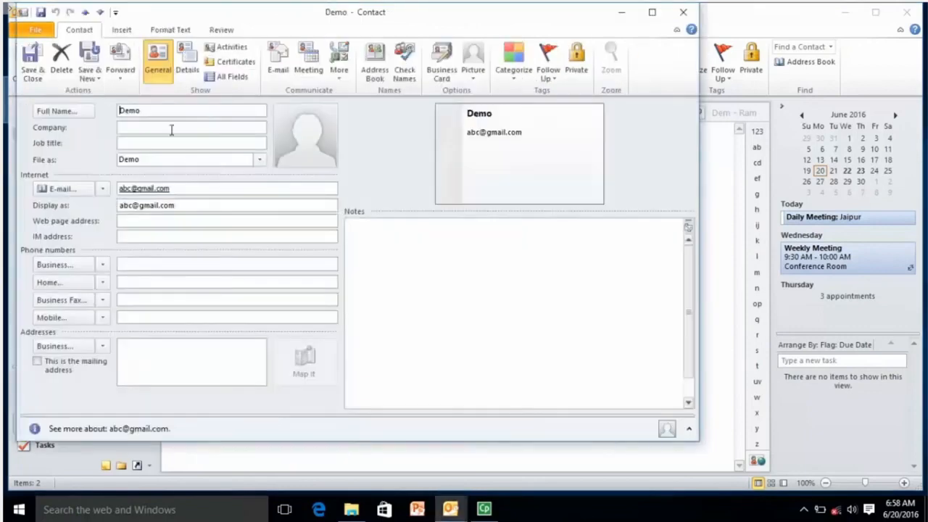
pyautogui.click(149, 127)
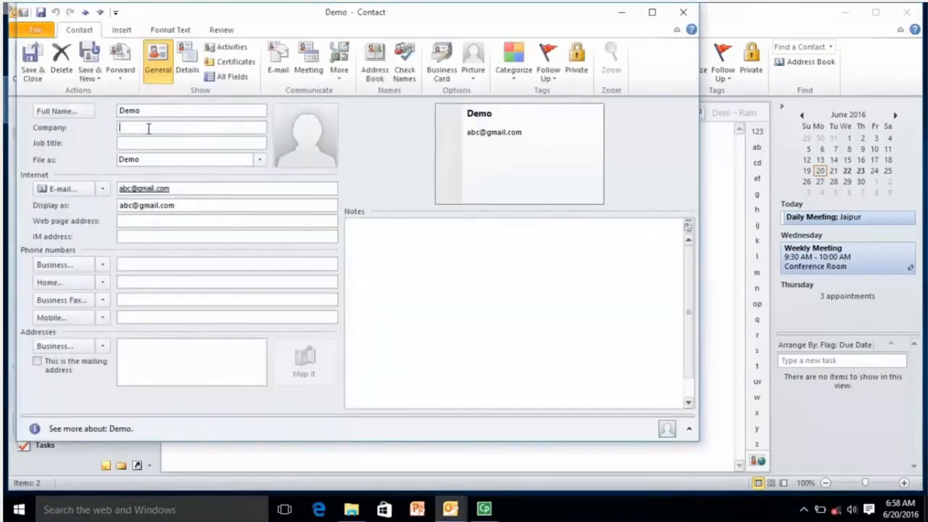
pyautogui.write('RKCL')
pyautogui.press('Tab')
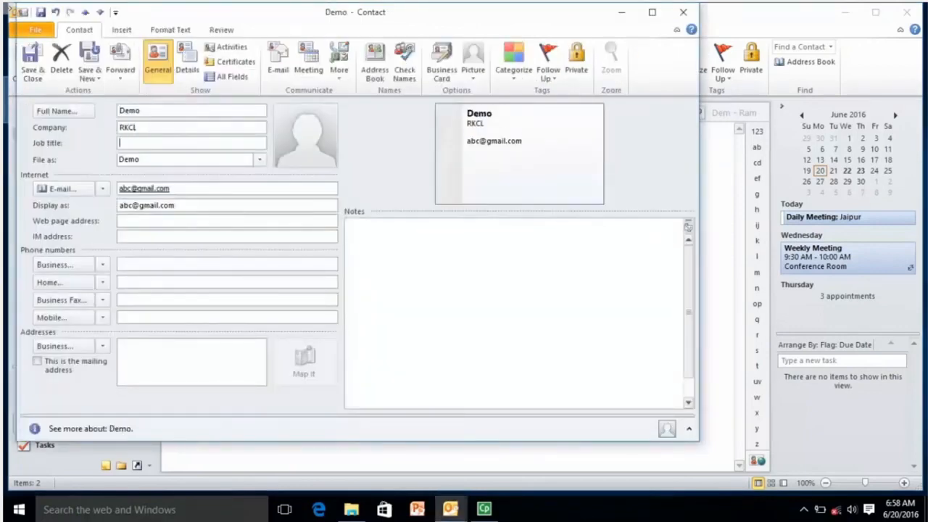
pyautogui.write('Manager')
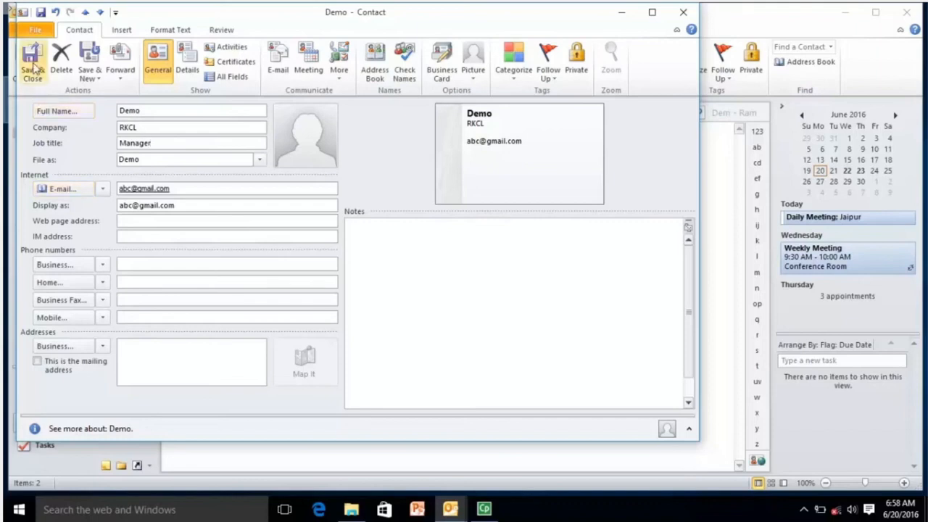
pyautogui.click(32, 72)
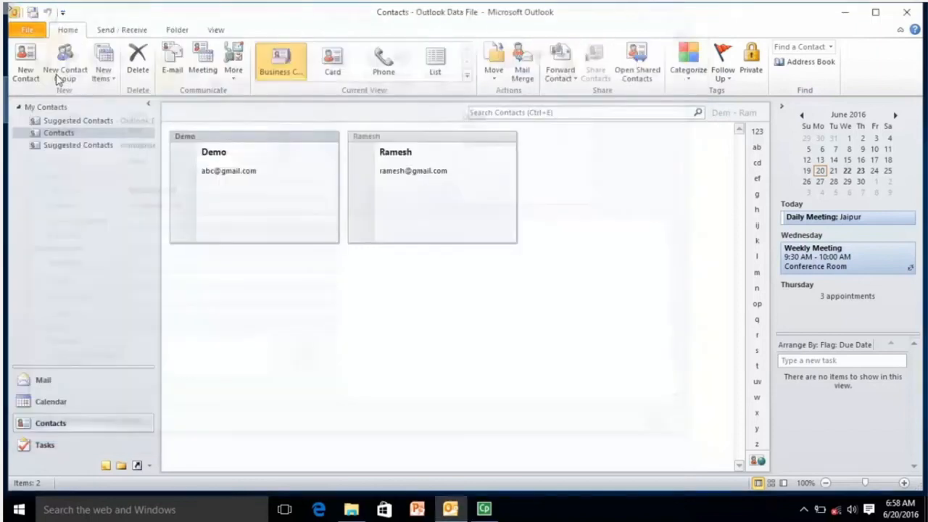
pyautogui.click(421, 193)
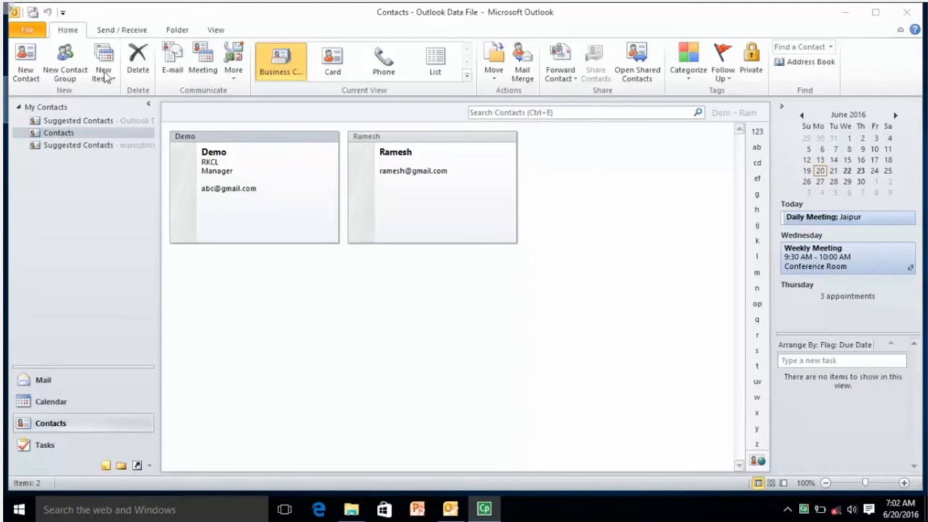
# Create a new contact with the person's full name and e-mail address, then save it
pyautogui.click(25, 69)
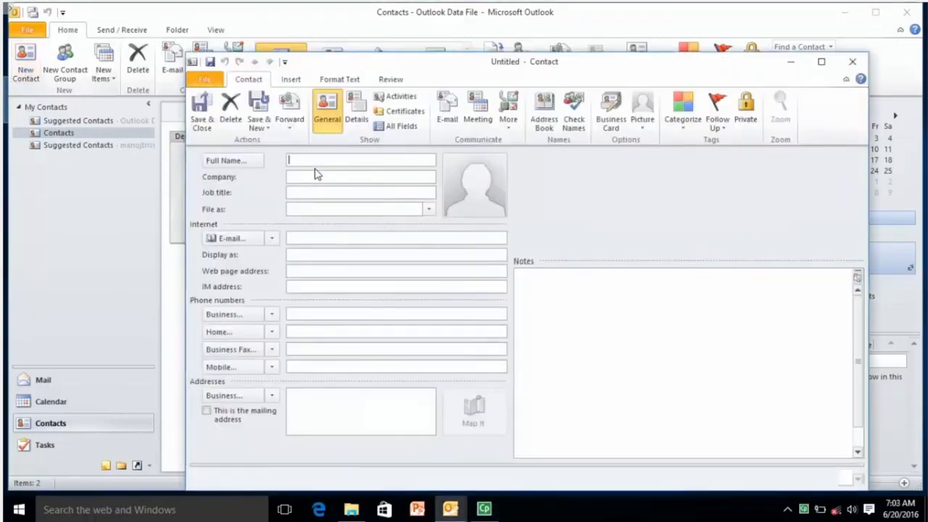
pyautogui.write('Su')
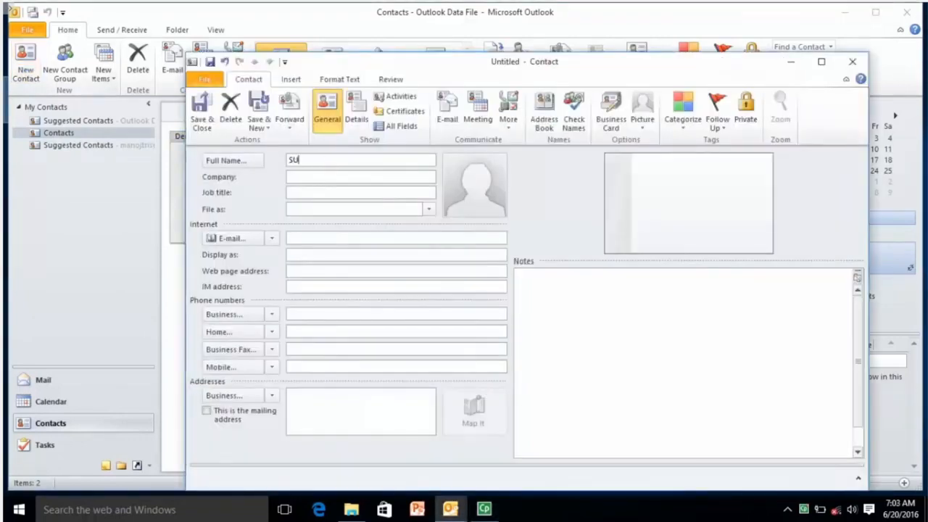
pyautogui.write('resh')
pyautogui.press('Tab')
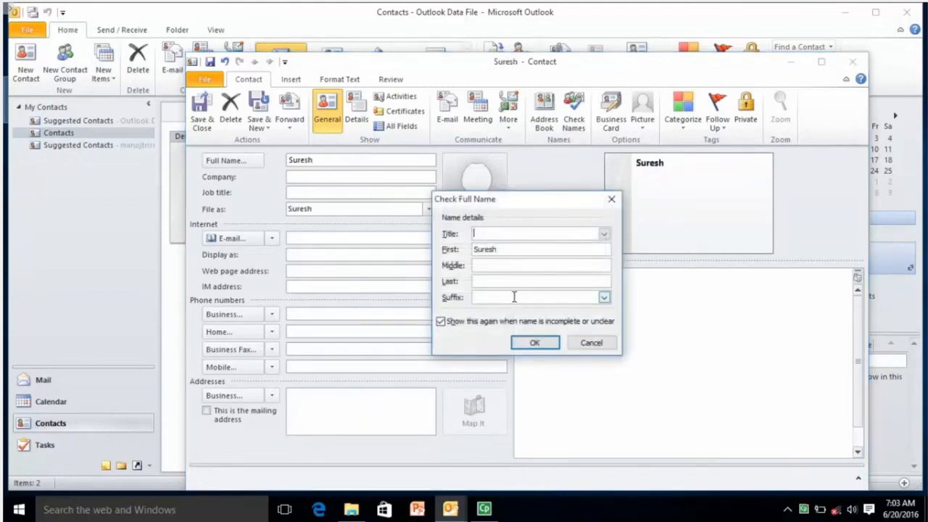
pyautogui.click(534, 343)
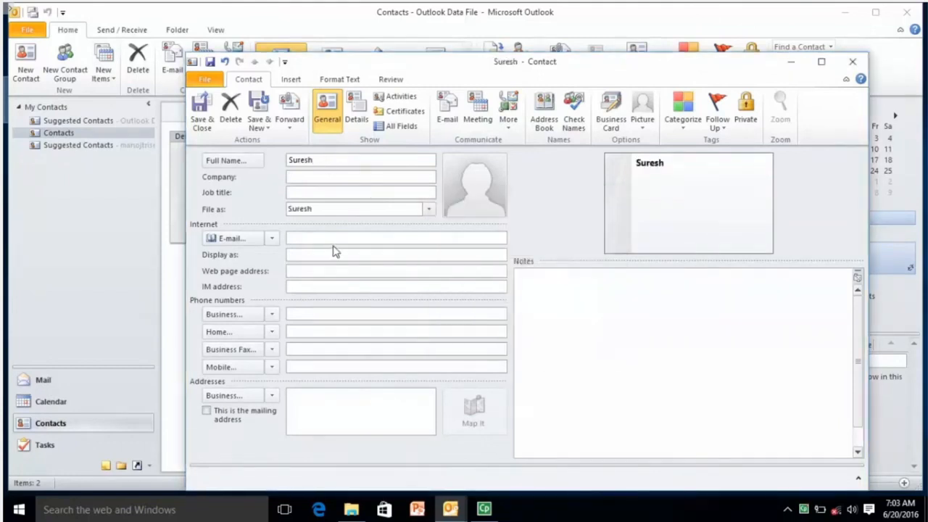
pyautogui.click(338, 233)
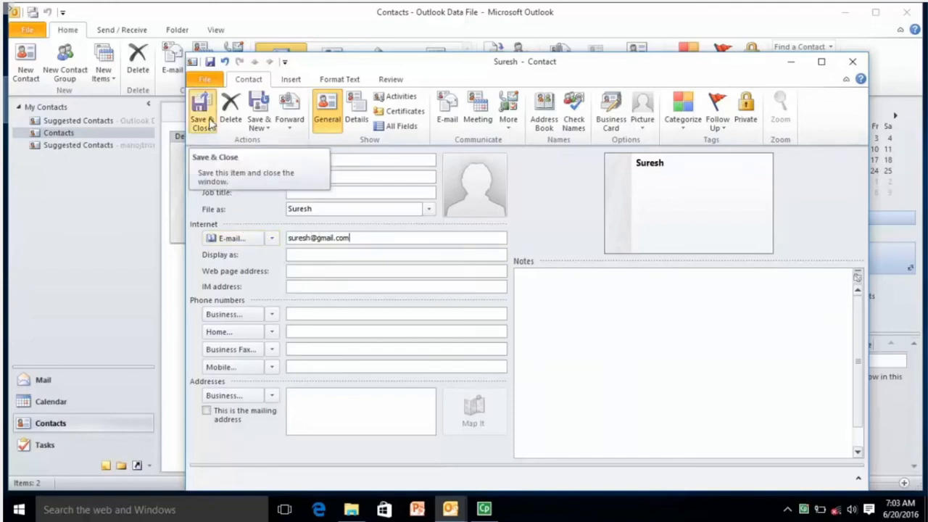
pyautogui.click(208, 124)
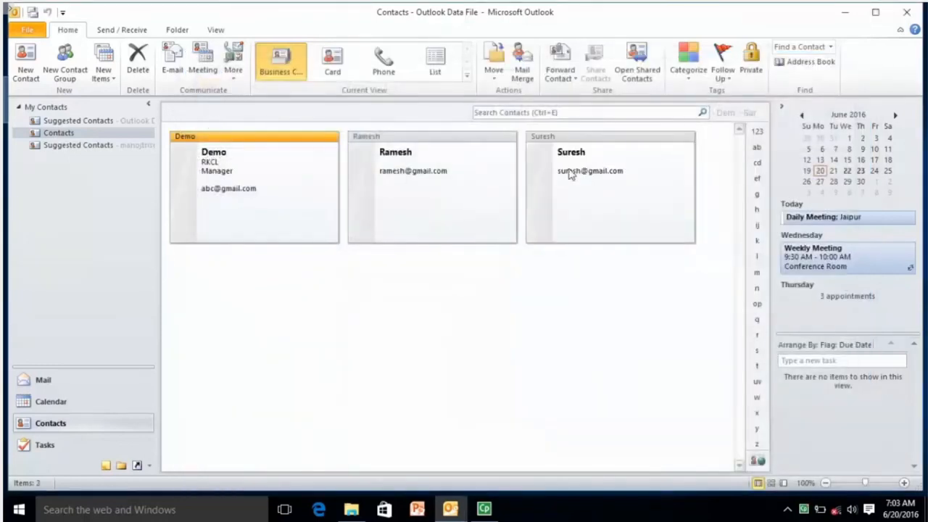
pyautogui.click(569, 174)
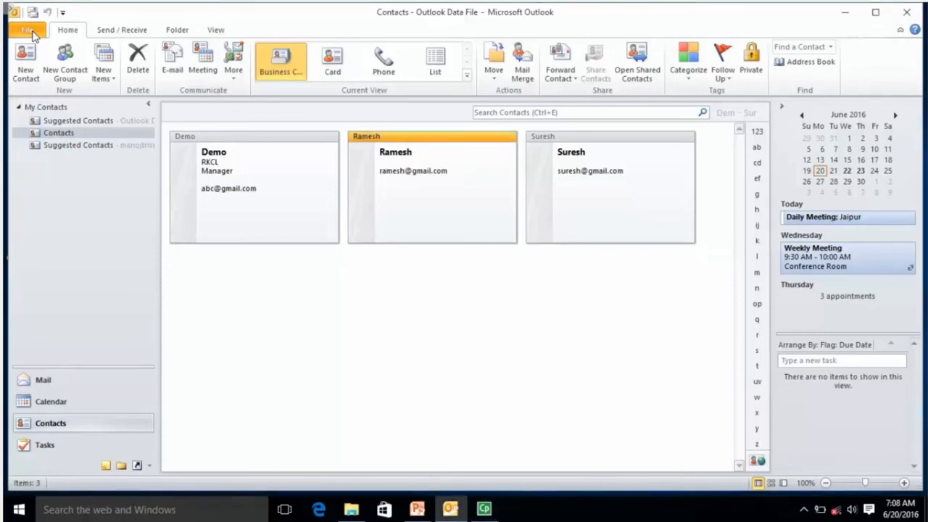
# Start the File > Open > Import wizard with Import from another program or file
pyautogui.click(27, 30)
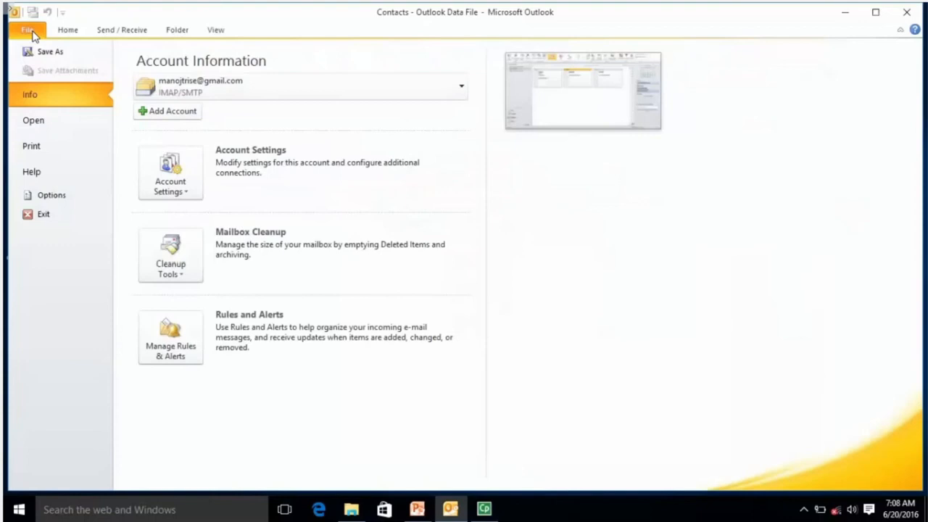
pyautogui.click(34, 121)
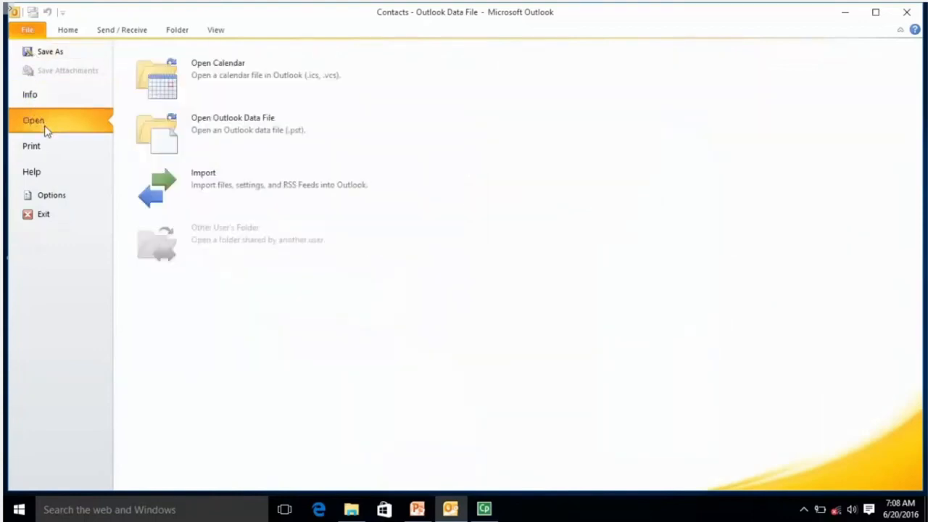
pyautogui.click(259, 184)
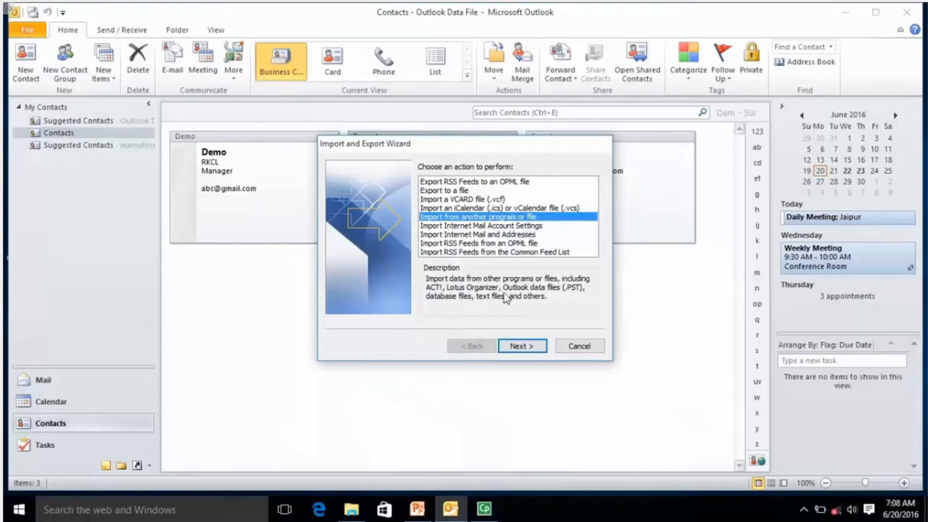
pyautogui.click(520, 346)
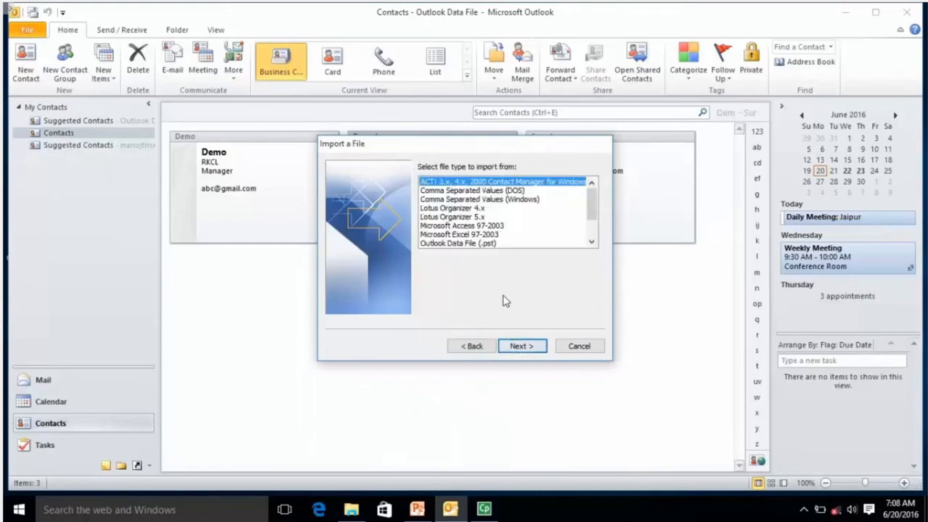
# Choose Comma Separated Values (Windows) and review the duplicate-handling options before browsing for a file
pyautogui.click(482, 201)
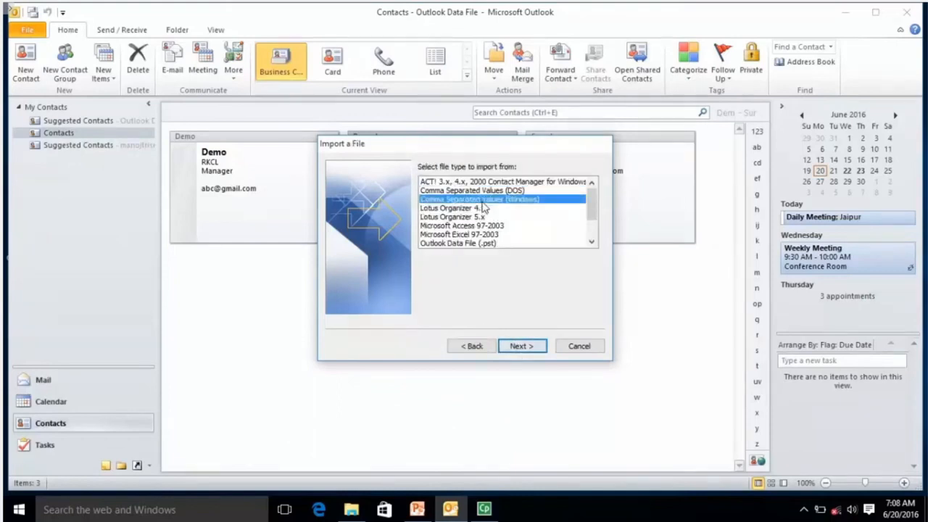
pyautogui.click(526, 345)
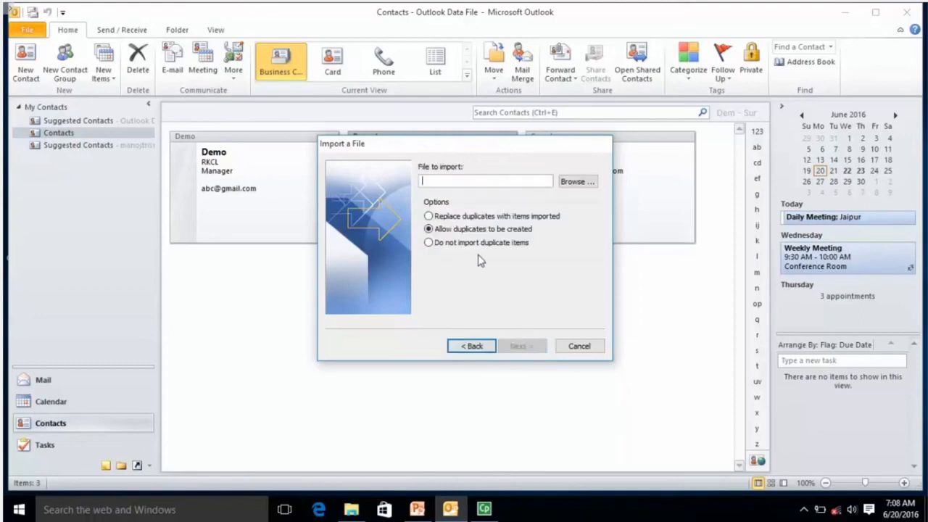
pyautogui.click(454, 217)
pyautogui.click(497, 245)
pyautogui.click(569, 182)
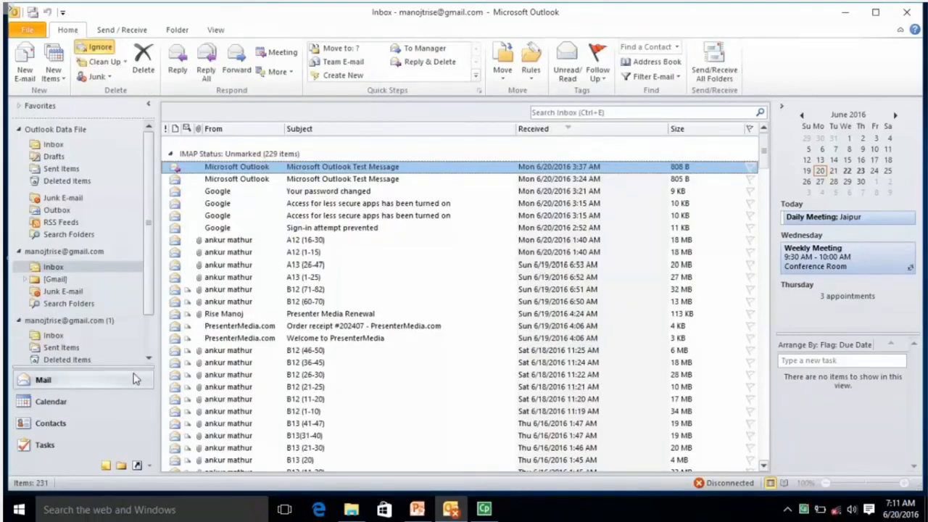
# Go to Tasks and open a blank new task form
pyautogui.click(45, 445)
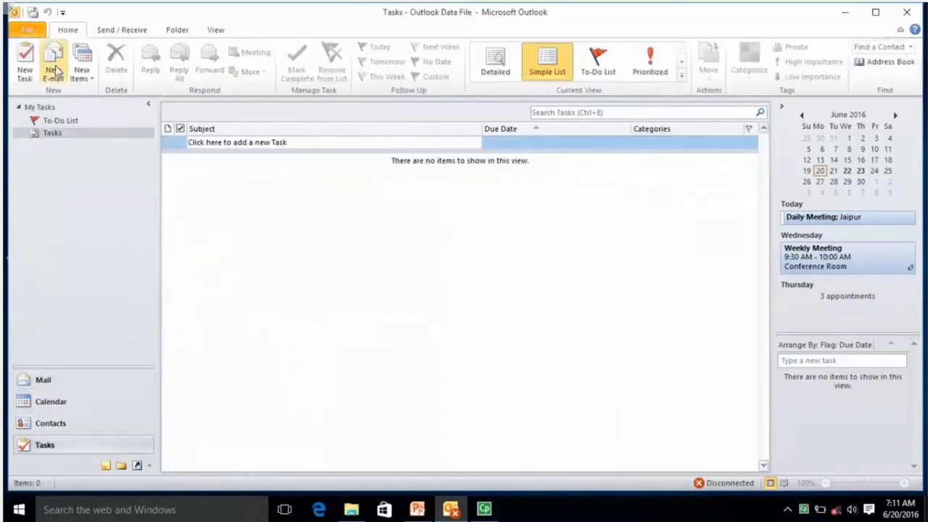
pyautogui.click(26, 63)
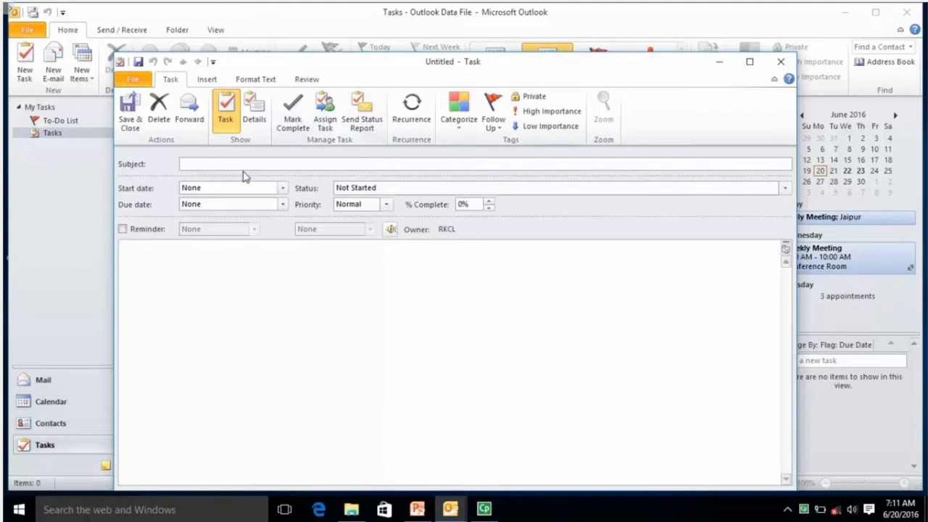
# Save Task1 with start date 6/21/2016 and status left at Not Started
pyautogui.write('Task1')
pyautogui.click(283, 188)
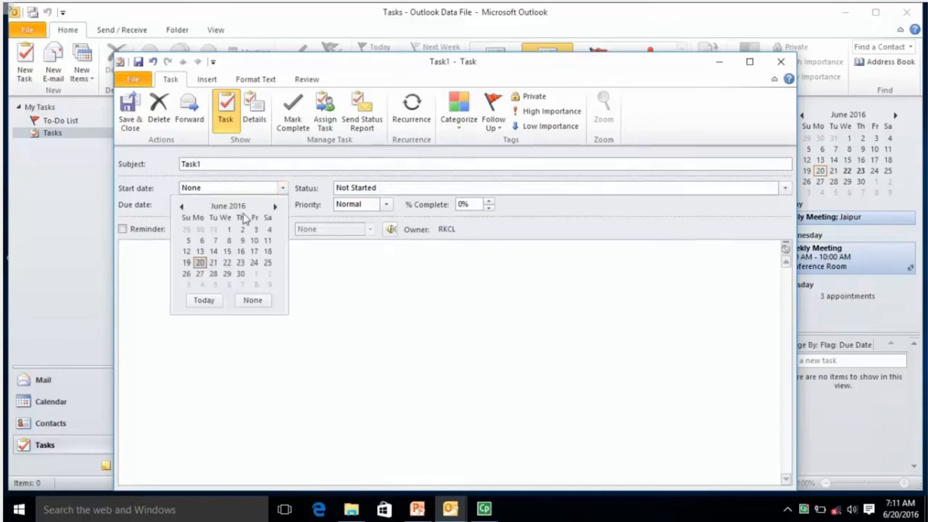
pyautogui.click(214, 262)
pyautogui.click(382, 204)
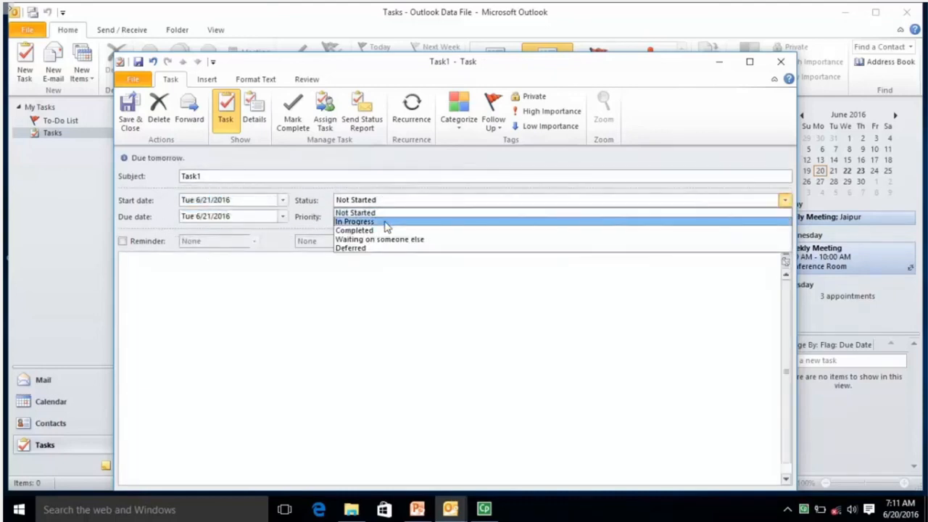
pyautogui.click(384, 202)
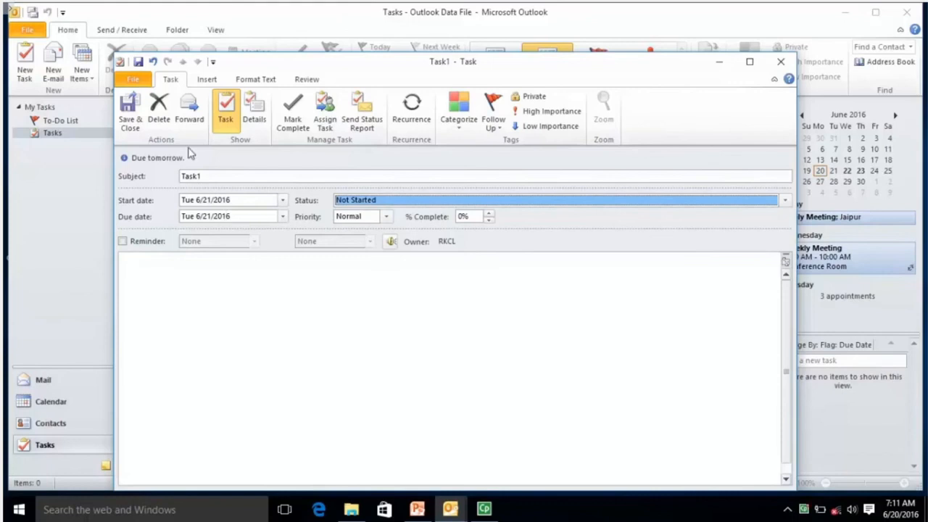
pyautogui.click(129, 119)
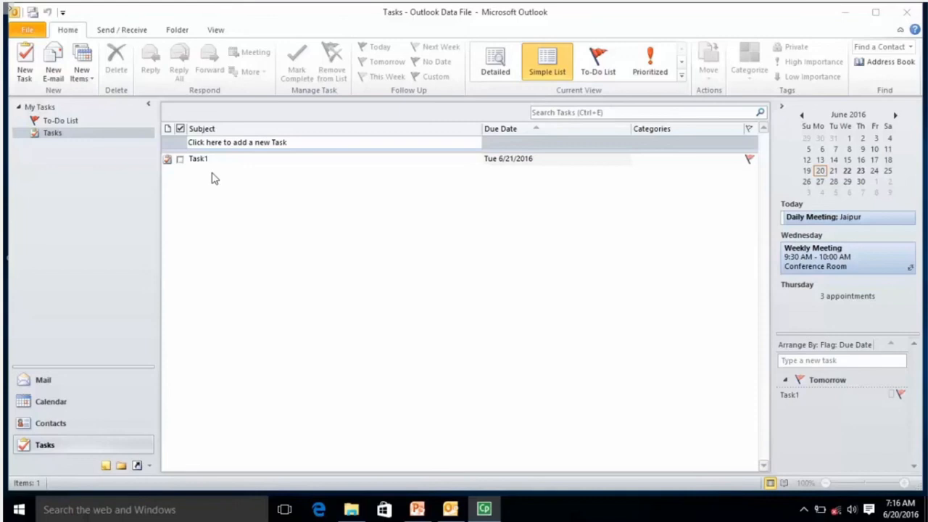
# Switch Tasks to the To-Do List view and reopen Task1 in its form
pyautogui.click(247, 160)
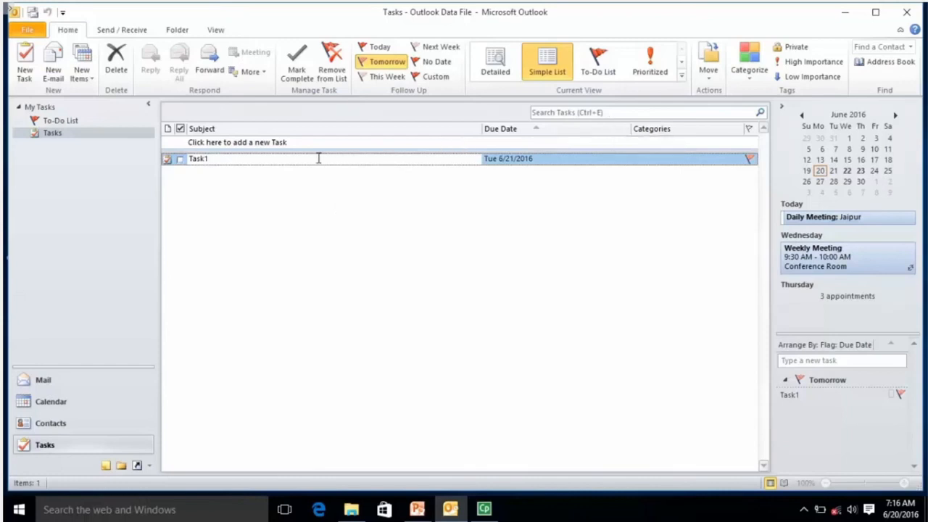
pyautogui.click(601, 67)
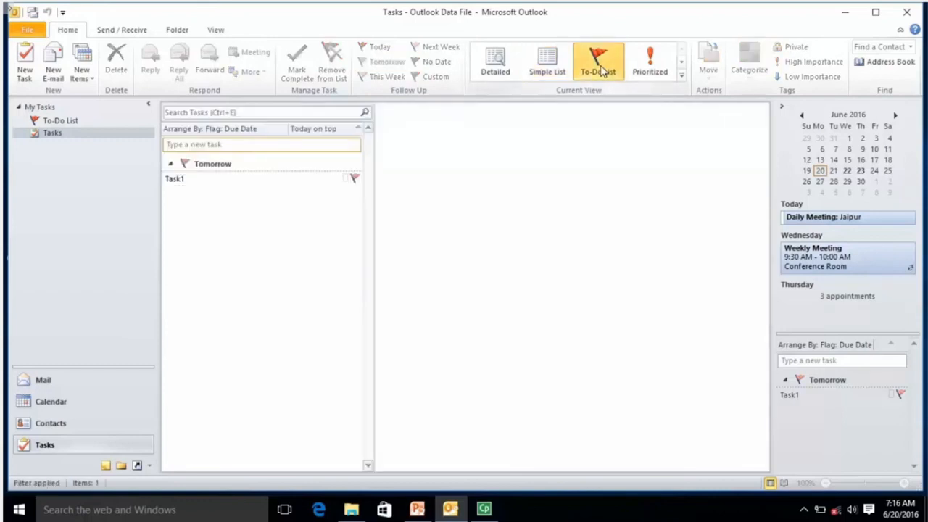
pyautogui.click(261, 182)
pyautogui.doubleClick(259, 180)
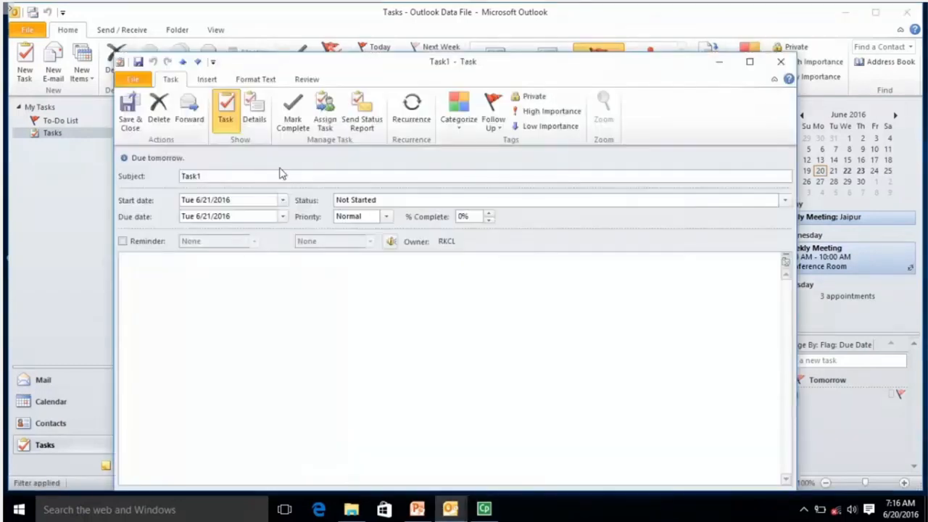
# Turn Task1 into an assignment addressed to the second contact in the address book
pyautogui.click(325, 122)
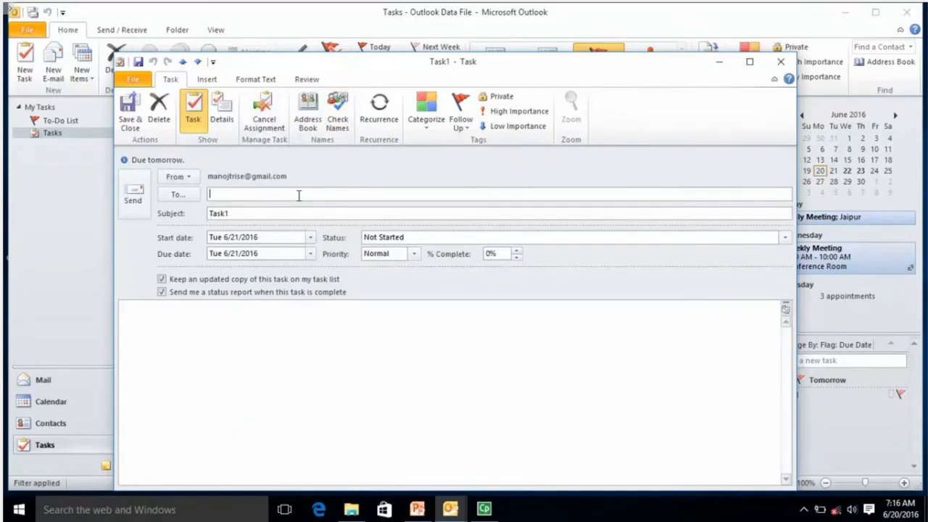
pyautogui.click(183, 192)
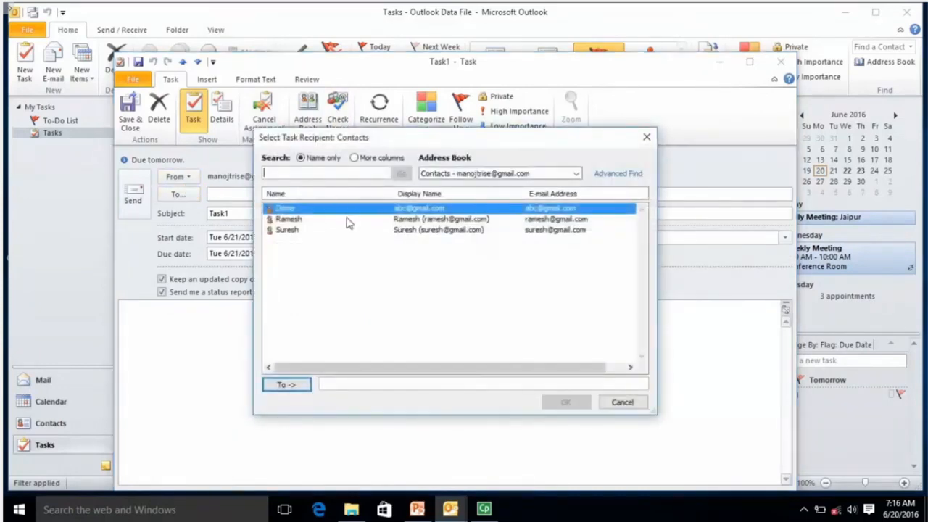
pyautogui.click(346, 220)
pyautogui.click(290, 385)
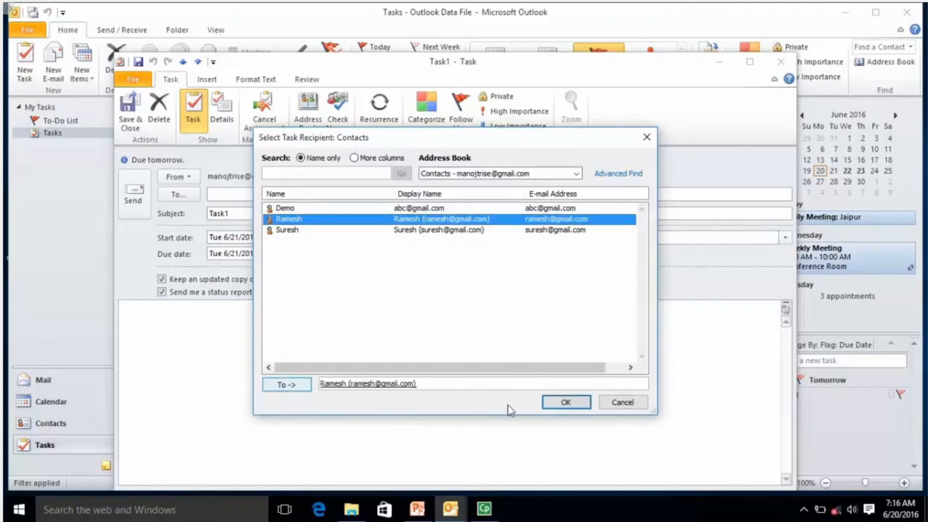
pyautogui.click(585, 404)
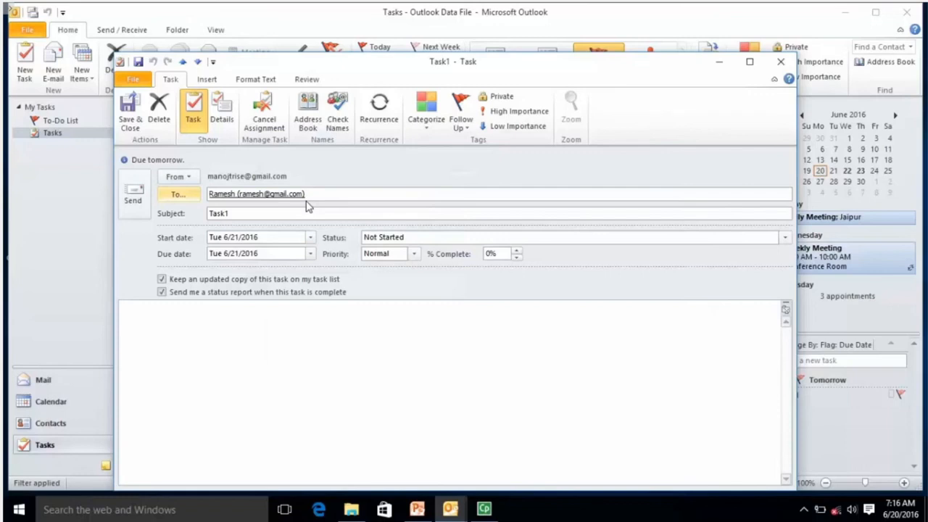
# Retitle it 'Task1: Business Report', start 6/22/2016, due 6/23/2016, and send it
pyautogui.click(311, 213)
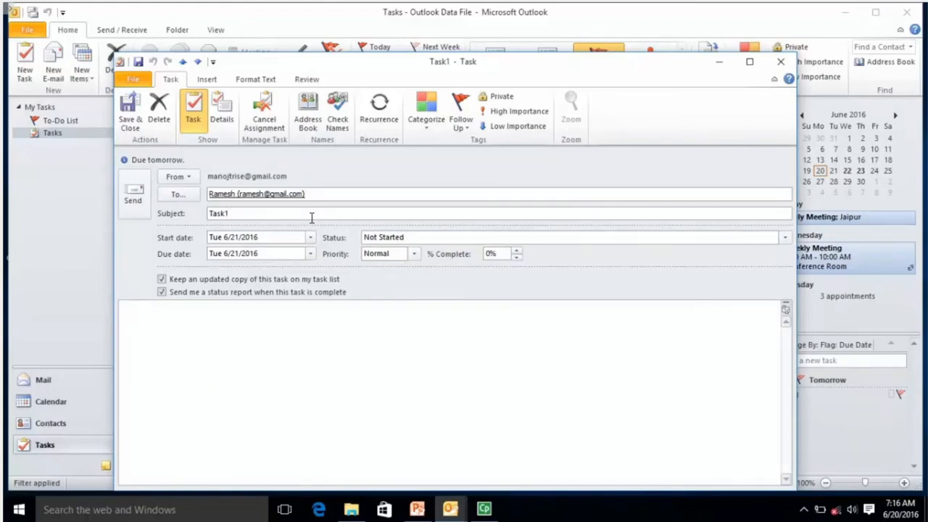
pyautogui.write(': Business Report')
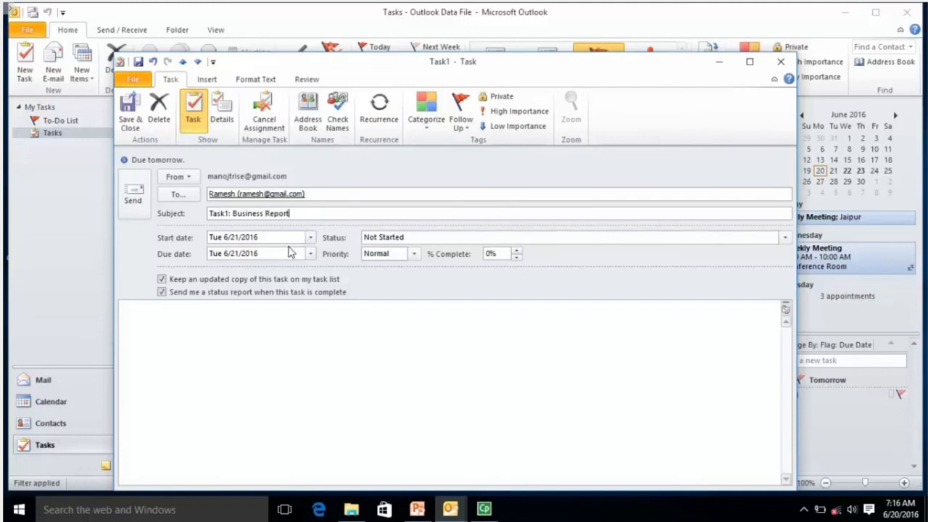
pyautogui.click(310, 253)
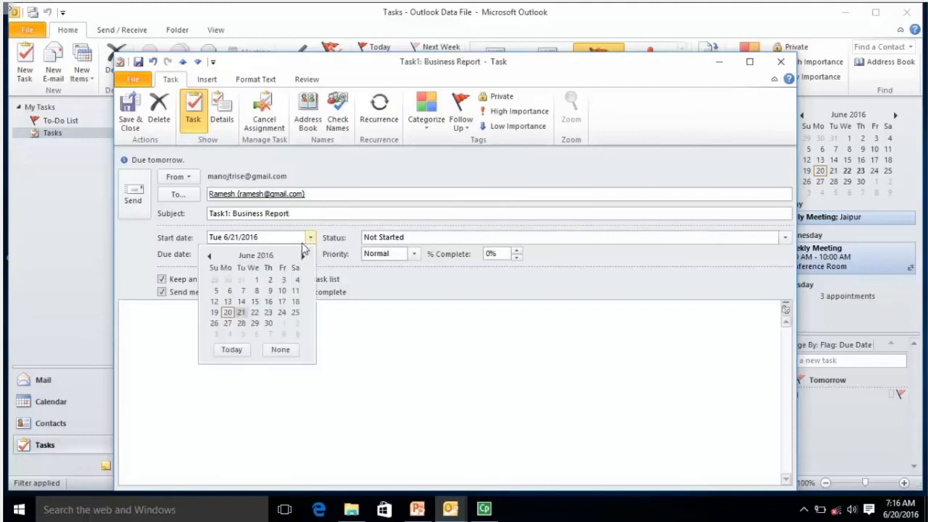
pyautogui.click(255, 312)
pyautogui.click(311, 254)
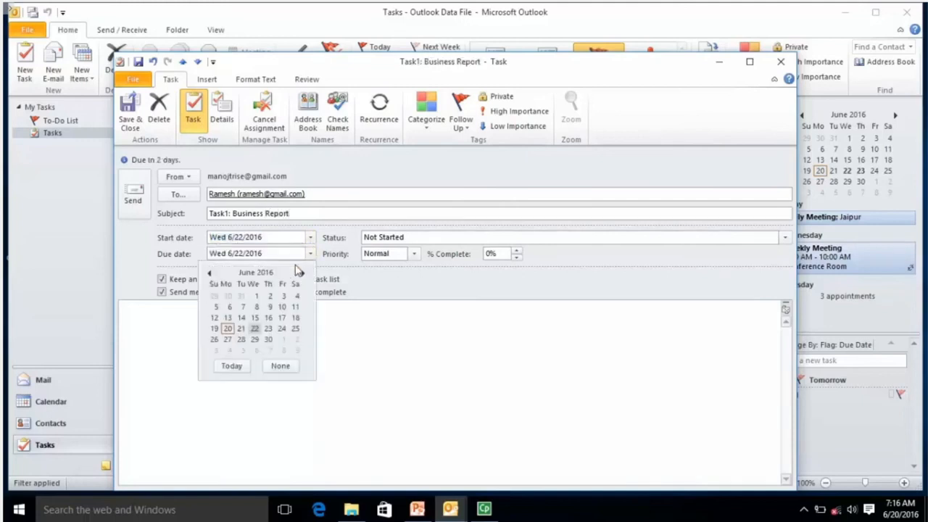
pyautogui.click(268, 330)
pyautogui.click(209, 336)
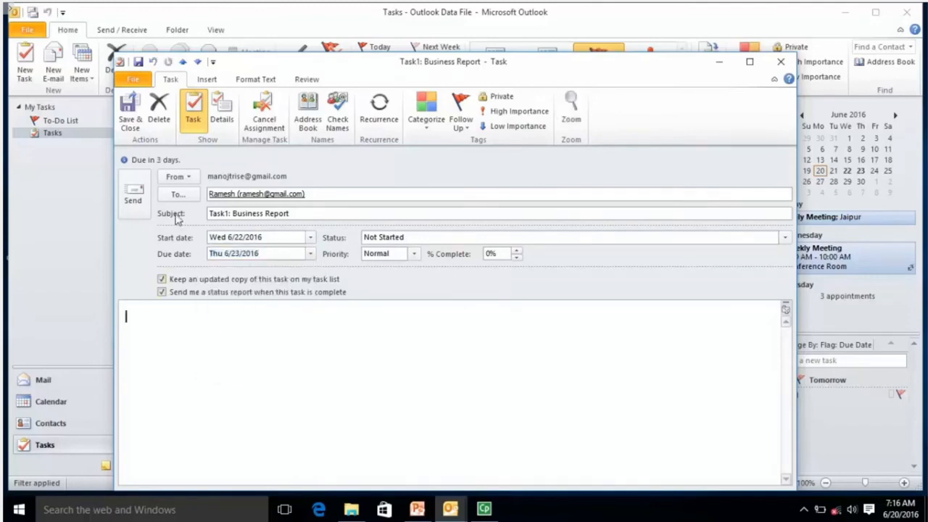
pyautogui.click(133, 198)
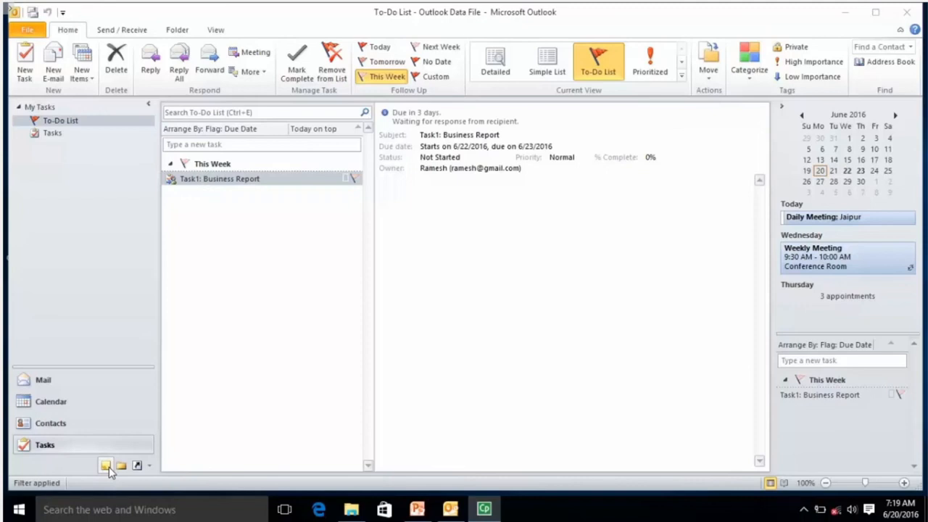
# Create a new sticky note reading 'This is for RS-CIT Learner'
pyautogui.click(83, 73)
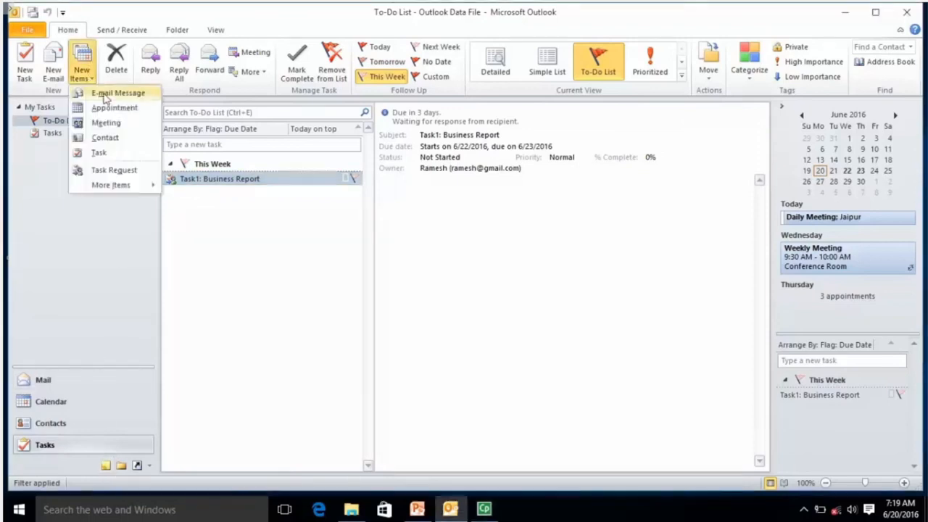
pyautogui.moveTo(145, 184)
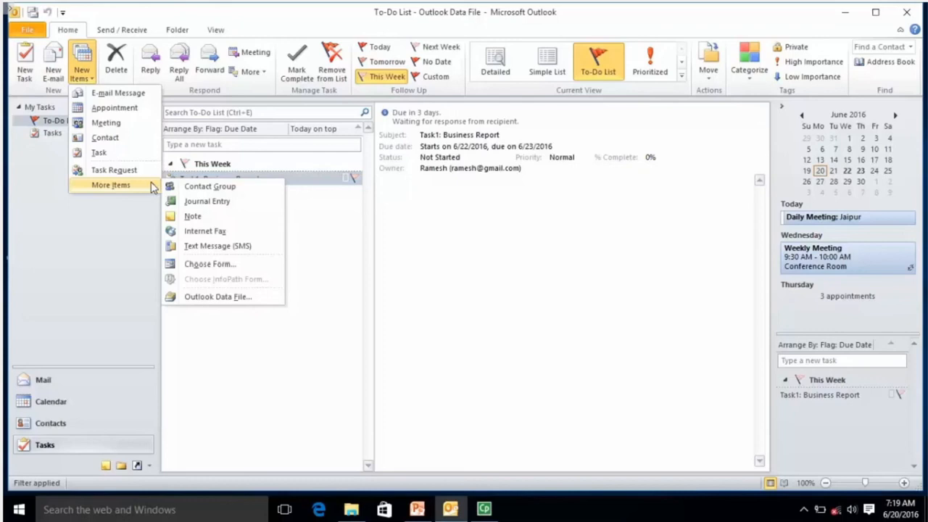
pyautogui.click(205, 218)
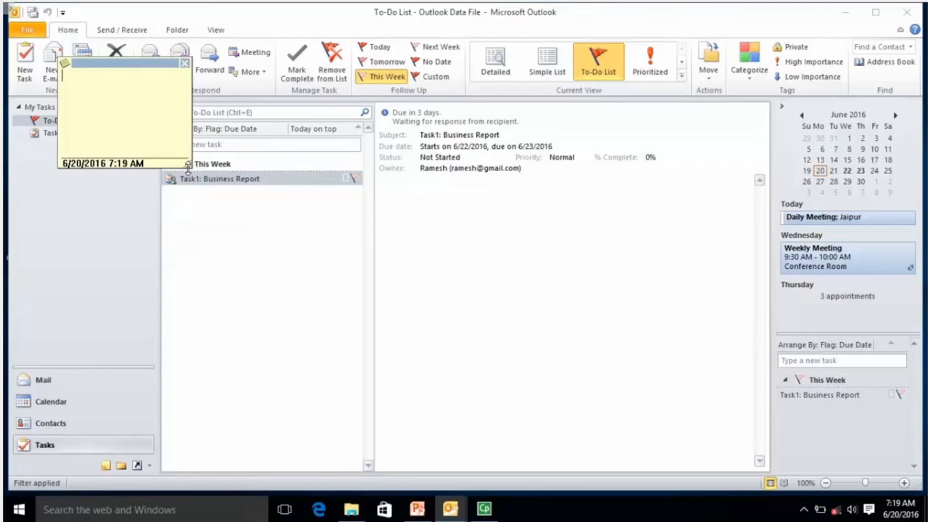
pyautogui.write('This is for RS-CIT Learner')
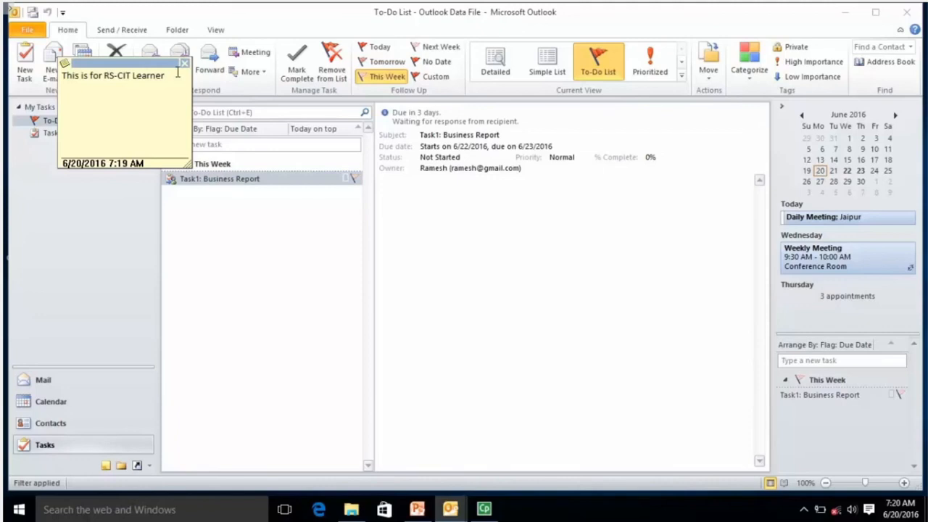
# Close the extra blank note that opened and drag the note to the right
pyautogui.click(65, 68)
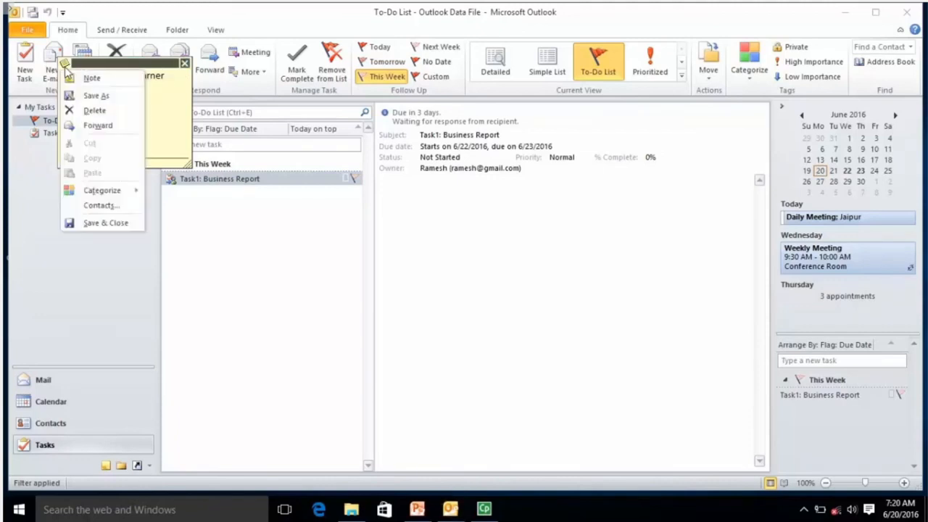
pyautogui.click(94, 79)
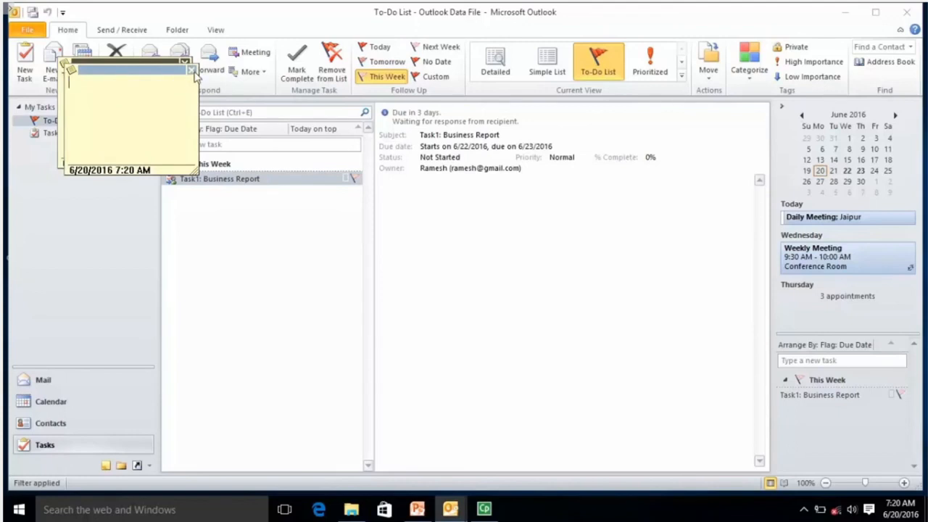
pyautogui.click(192, 71)
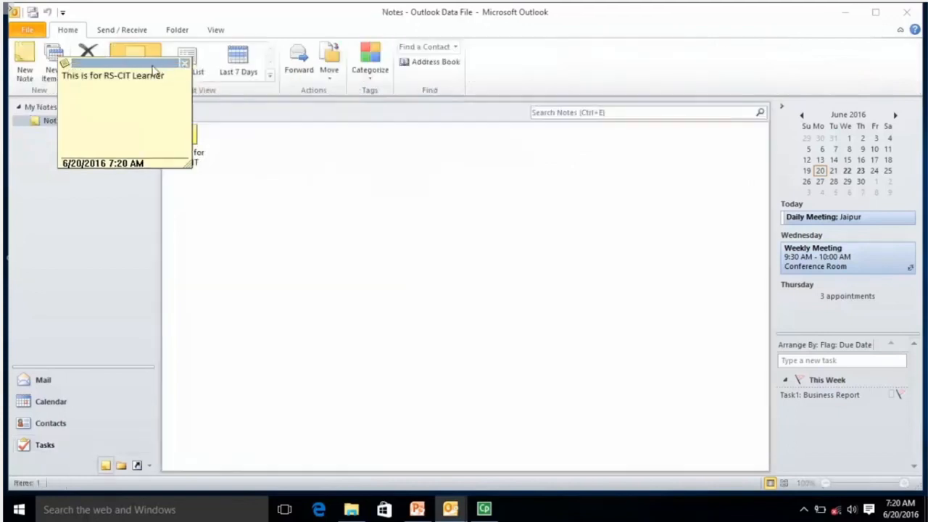
pyautogui.moveTo(119, 65); pyautogui.dragTo(718, 205)
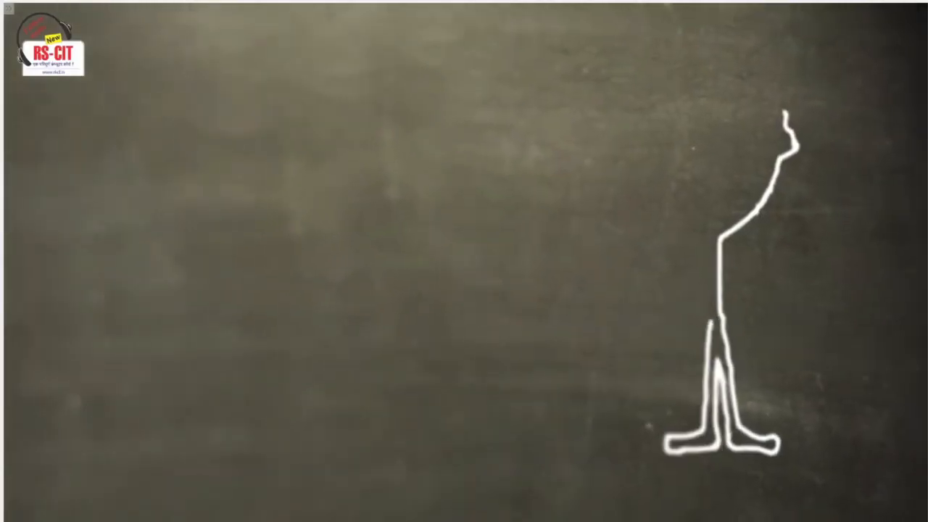
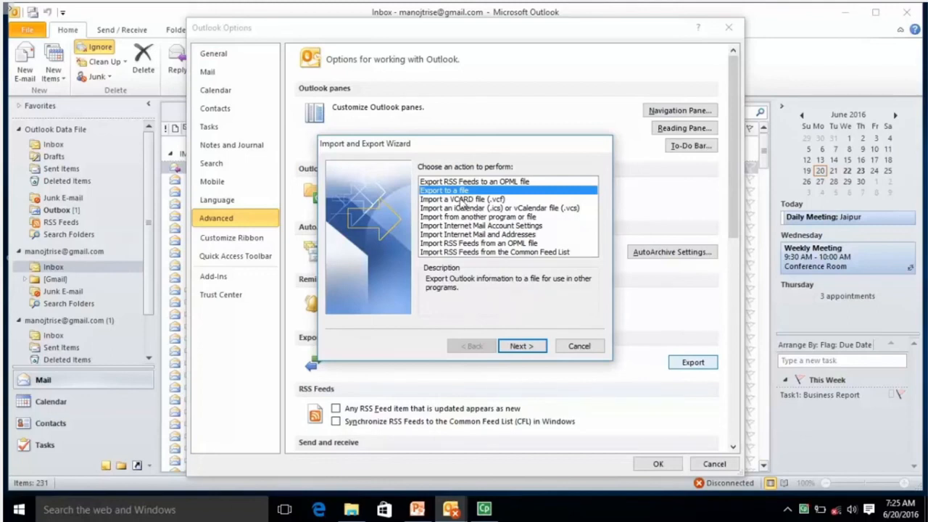
# Choose 'Export to a file' and continue to the list of export file types
pyautogui.click(527, 347)
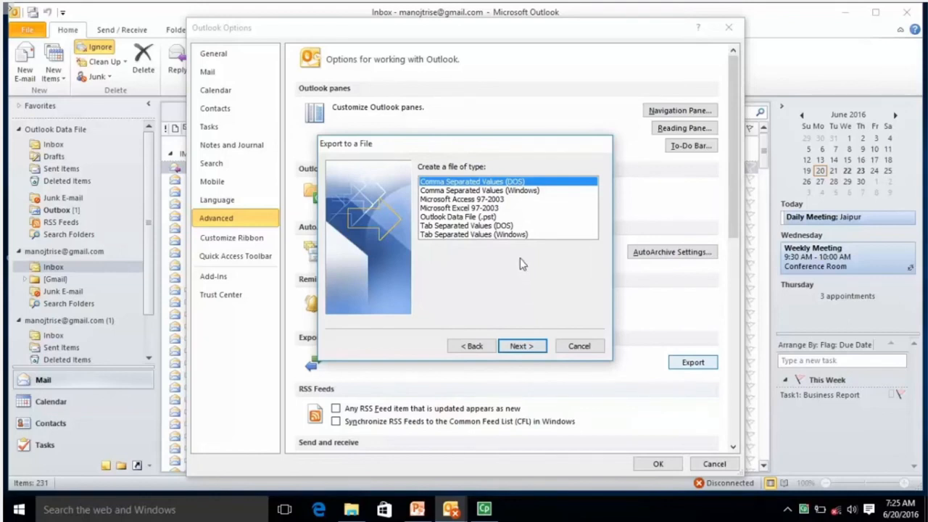
# Export as an Outlook Data File (.pst), with the Inbox and its subfolders included
pyautogui.click(480, 217)
pyautogui.click(521, 346)
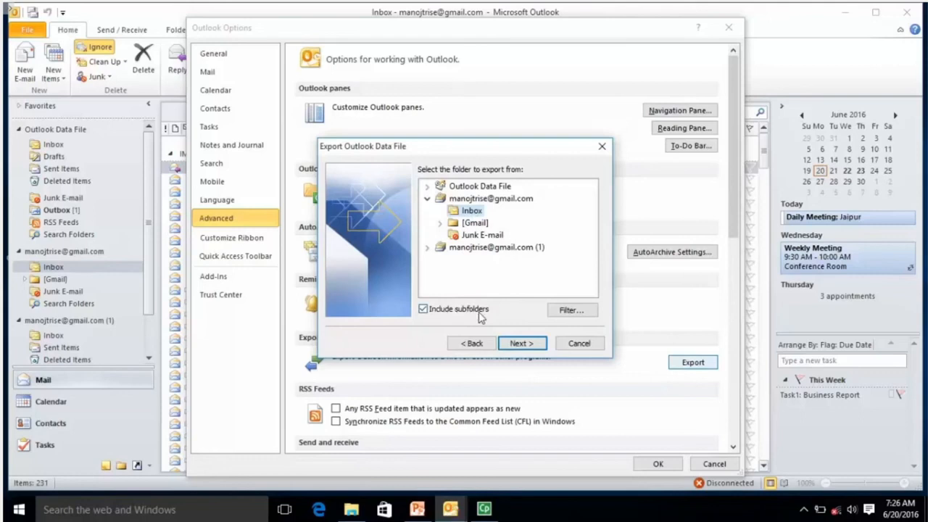
pyautogui.click(424, 310)
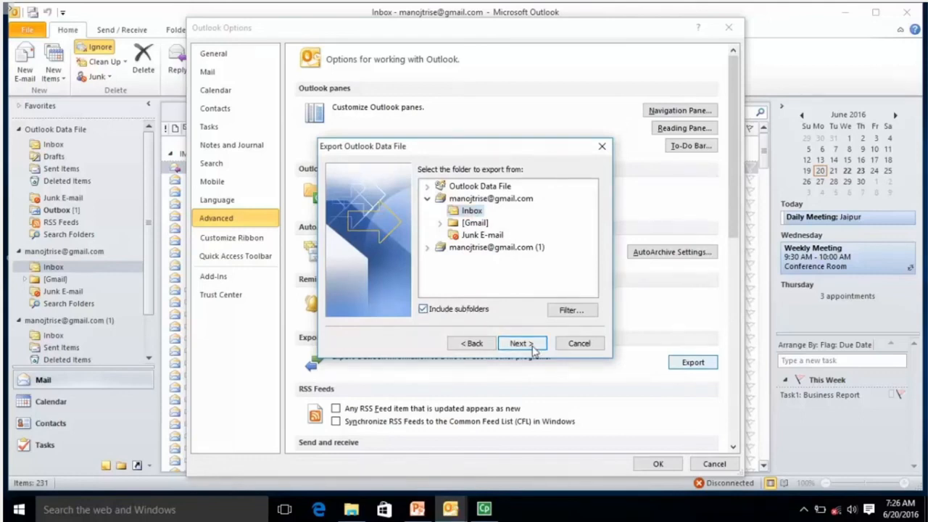
pyautogui.click(519, 344)
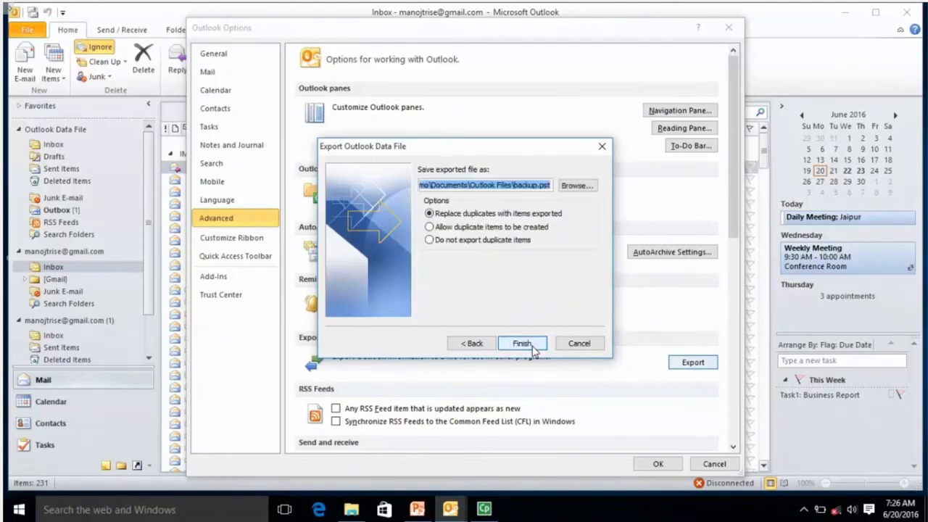
# Check that the backup will be saved as Outlook Files\backup.pst
pyautogui.click(536, 187)
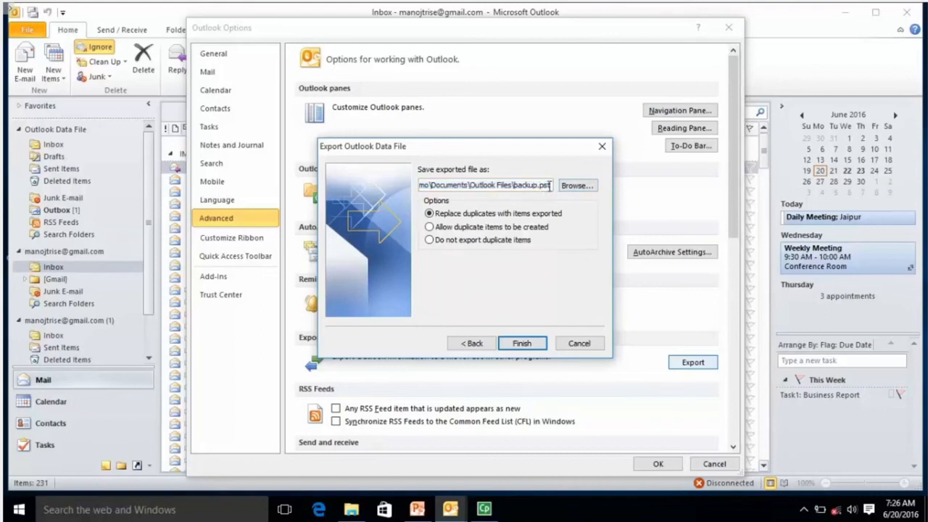
pyautogui.moveTo(470, 185); pyautogui.dragTo(555, 187)
pyautogui.click(553, 186)
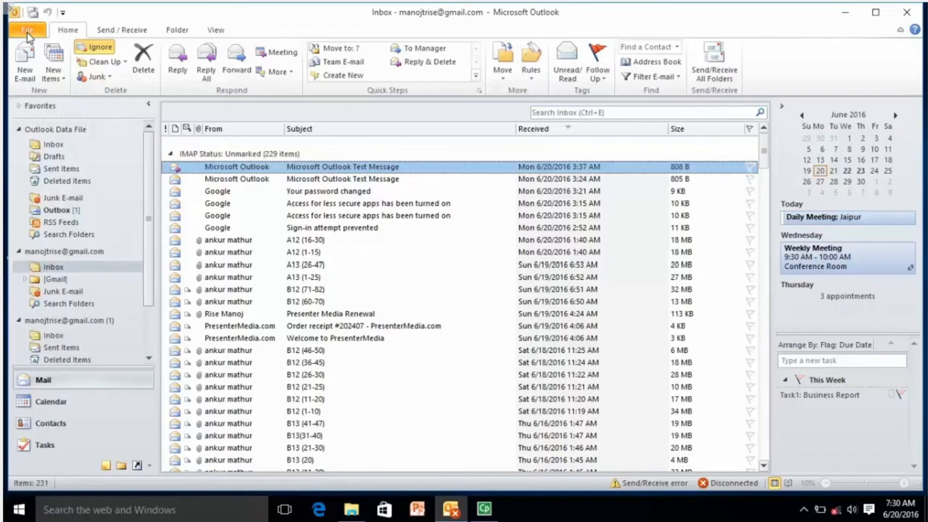
# Start an import from another program or file and enter the data file password
pyautogui.click(27, 33)
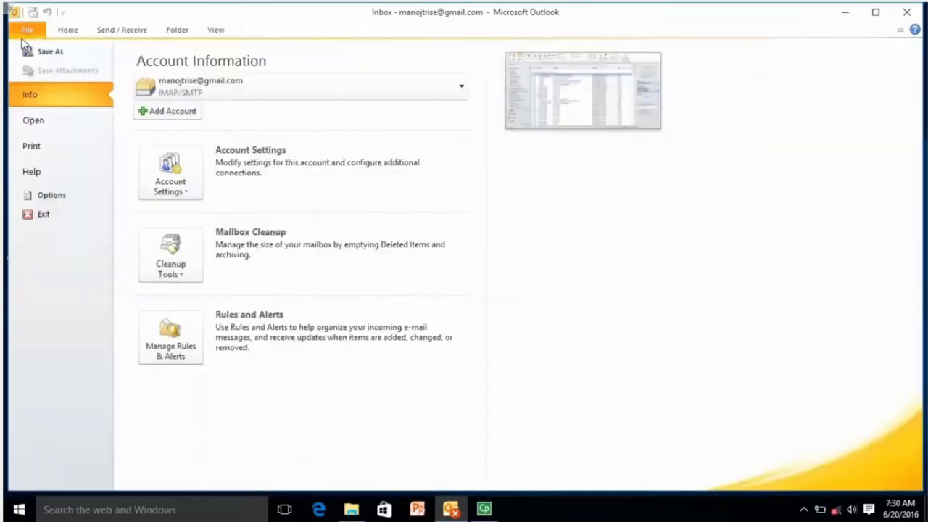
pyautogui.click(42, 126)
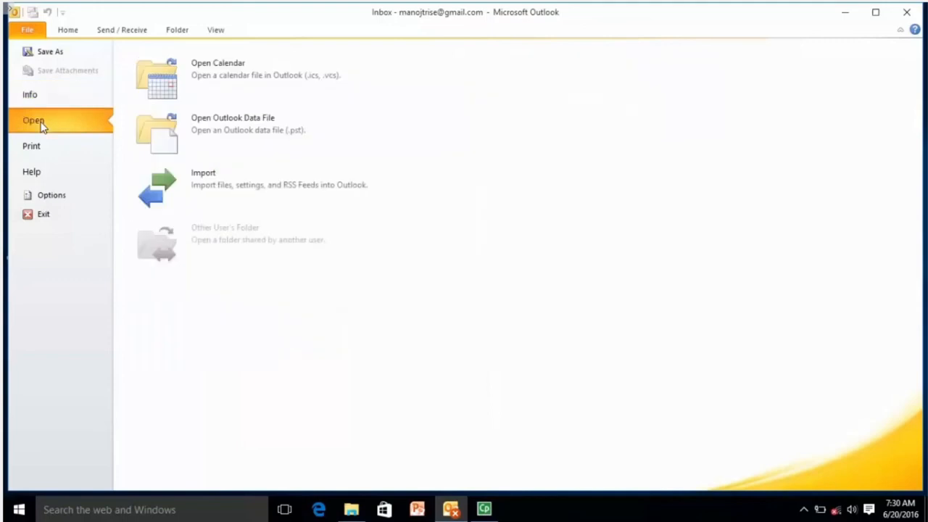
pyautogui.click(211, 184)
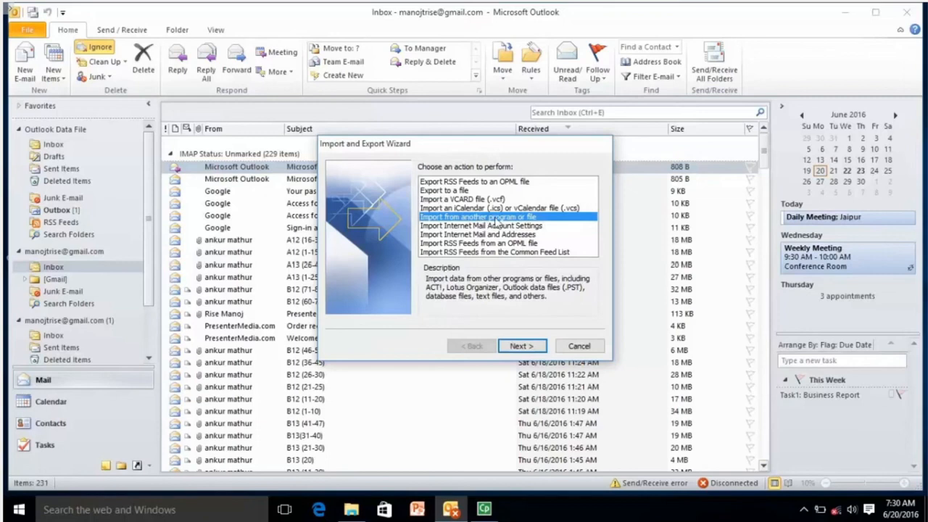
pyautogui.click(519, 347)
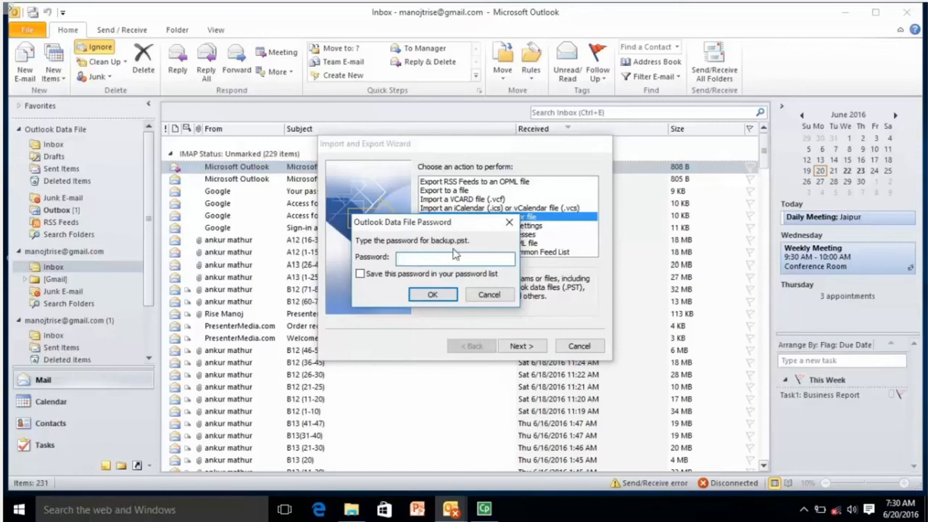
pyautogui.write('123')
# Confirm the password and pick Outlook Data File (.pst) as the import type
pyautogui.click(432, 295)
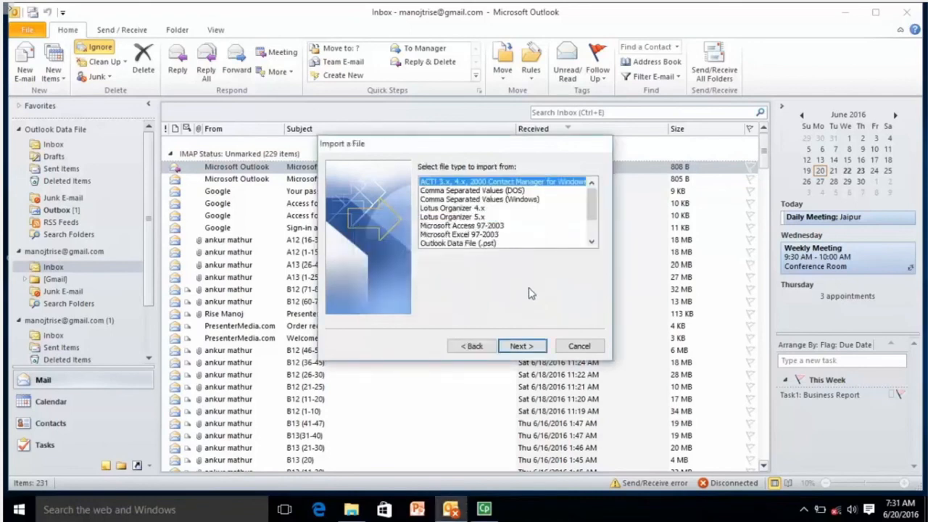
pyautogui.scroll(-1, 592, 209)
pyautogui.moveTo(592, 209); pyautogui.dragTo(592, 229)
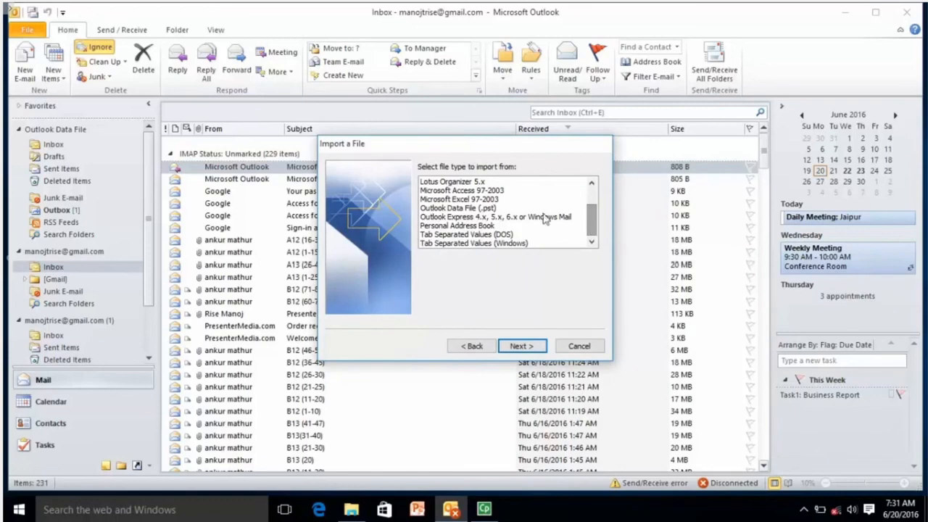
pyautogui.click(484, 208)
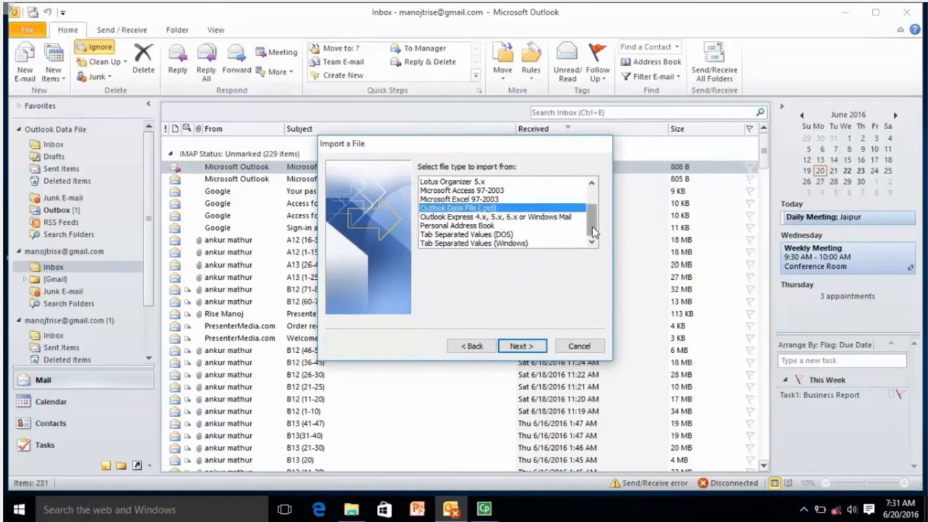
pyautogui.moveTo(592, 231); pyautogui.dragTo(592, 208)
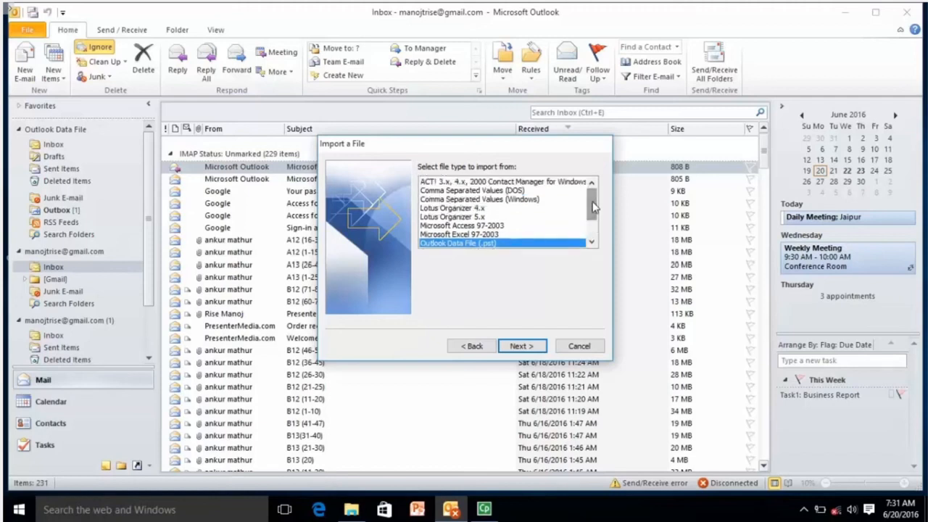
pyautogui.moveTo(594, 209); pyautogui.dragTo(593, 225)
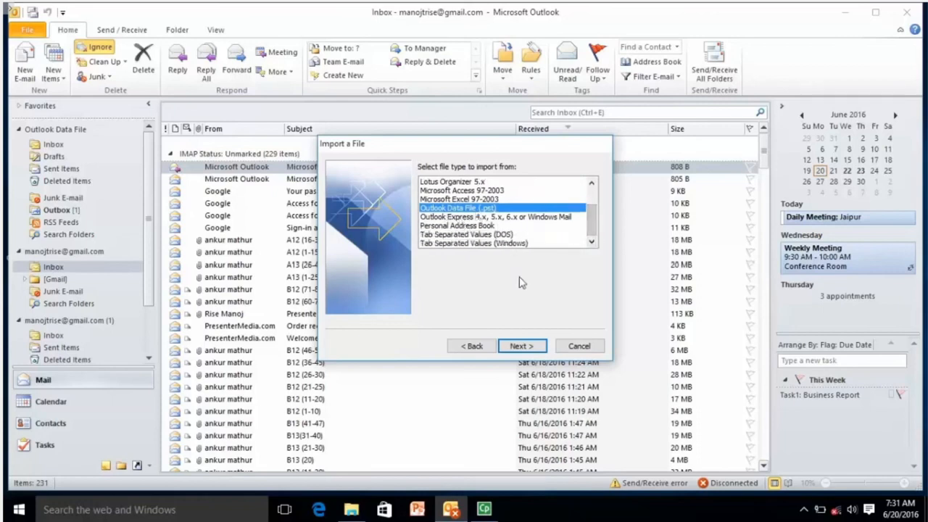
pyautogui.click(522, 347)
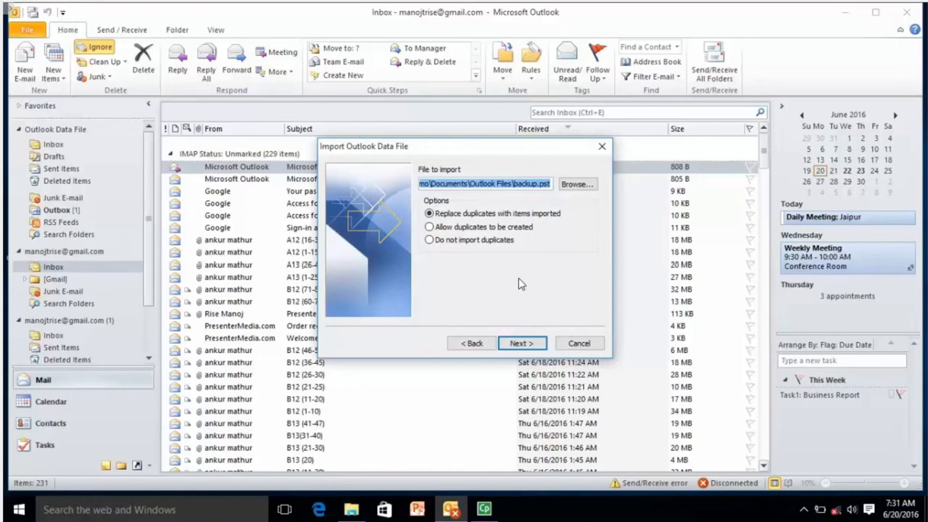
# Verify that the file-to-import path ends in backup.pst, then continue to folder selection
pyautogui.click(523, 187)
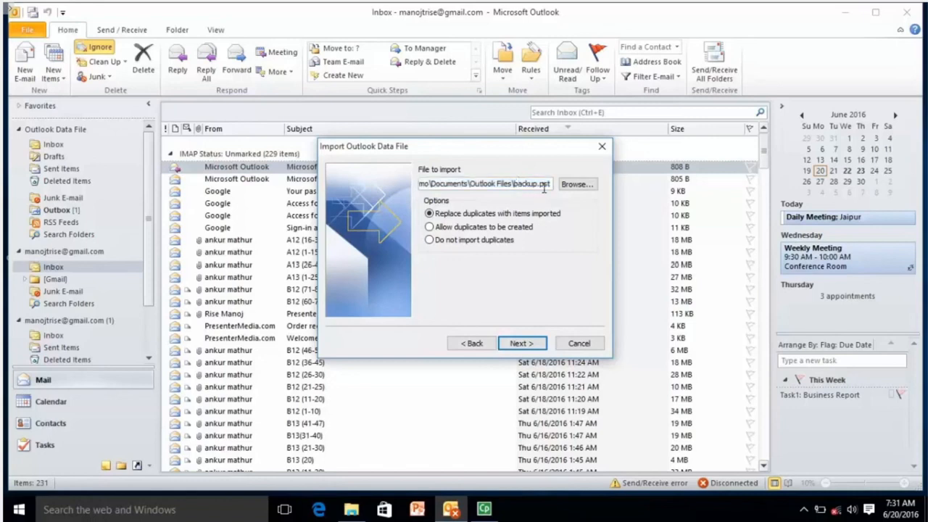
pyautogui.moveTo(550, 183); pyautogui.dragTo(387, 184)
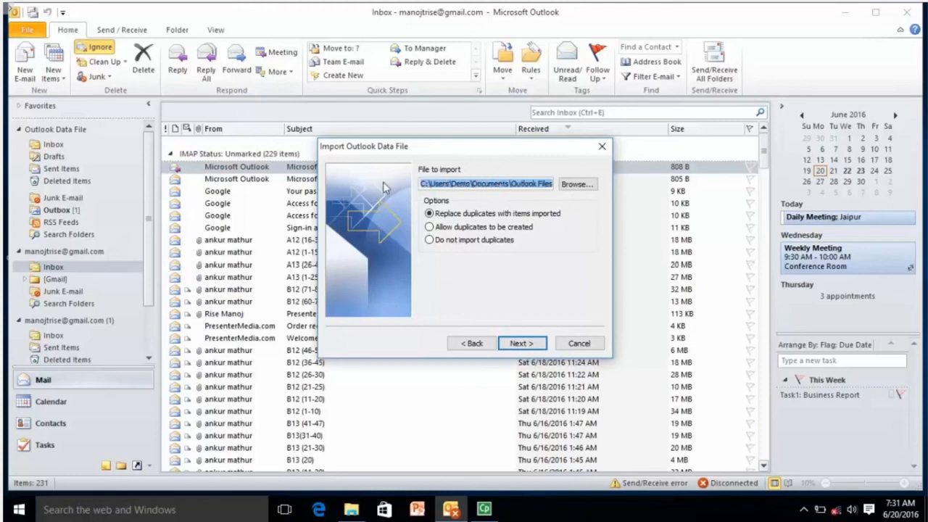
pyautogui.click(490, 184)
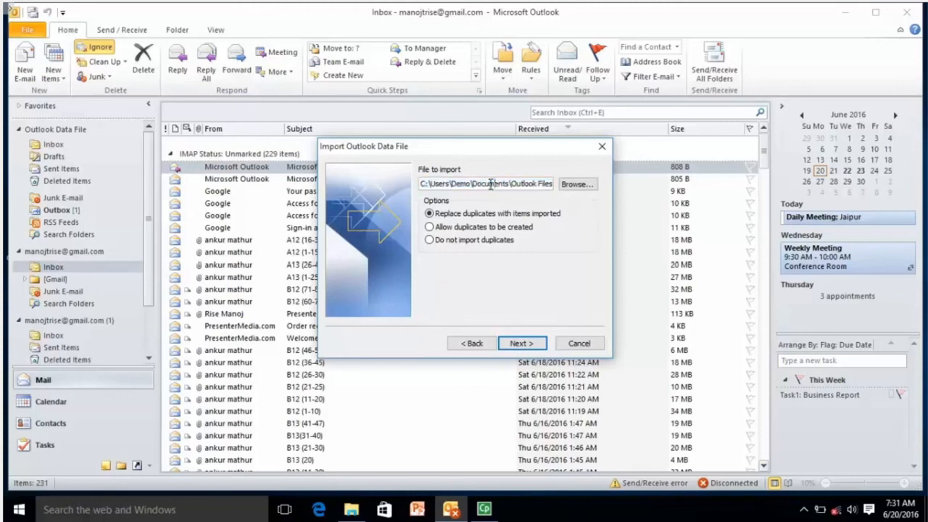
pyautogui.press('Right')
pyautogui.press('Right')
pyautogui.press('Right')
pyautogui.press('Right')
pyautogui.press('Right')
pyautogui.press('Right')
pyautogui.press('Right')
pyautogui.press('Right')
pyautogui.press('Right')
pyautogui.press('Right')
pyautogui.press('Right')
pyautogui.press('Right')
pyautogui.press('Right')
pyautogui.press('Right')
pyautogui.press('Right')
pyautogui.press('Right')
pyautogui.press('Right')
pyautogui.press('Right')
pyautogui.press('Right')
pyautogui.press('Right')
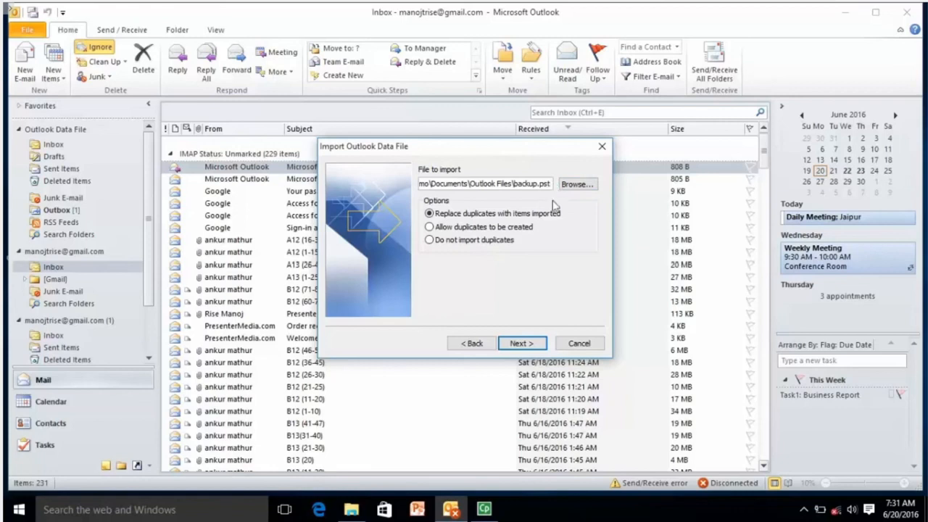
pyautogui.click(523, 345)
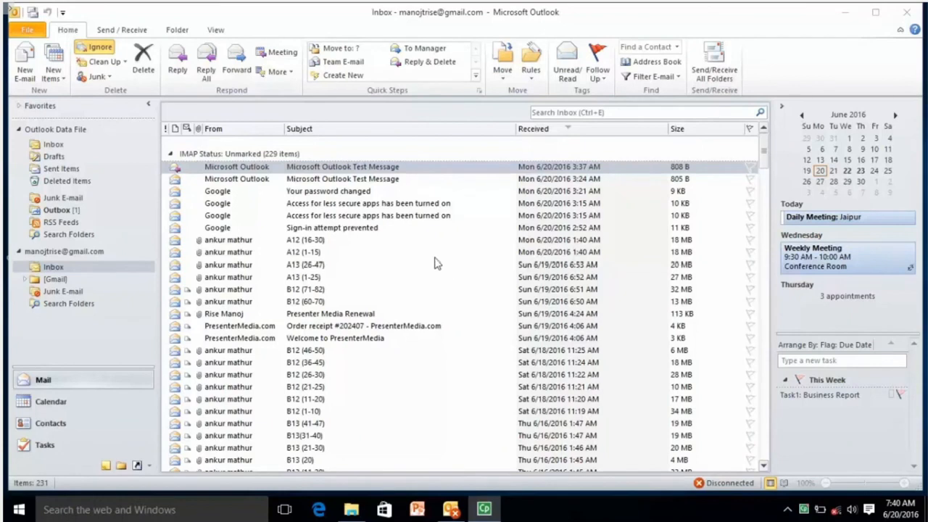
pyautogui.click(344, 169)
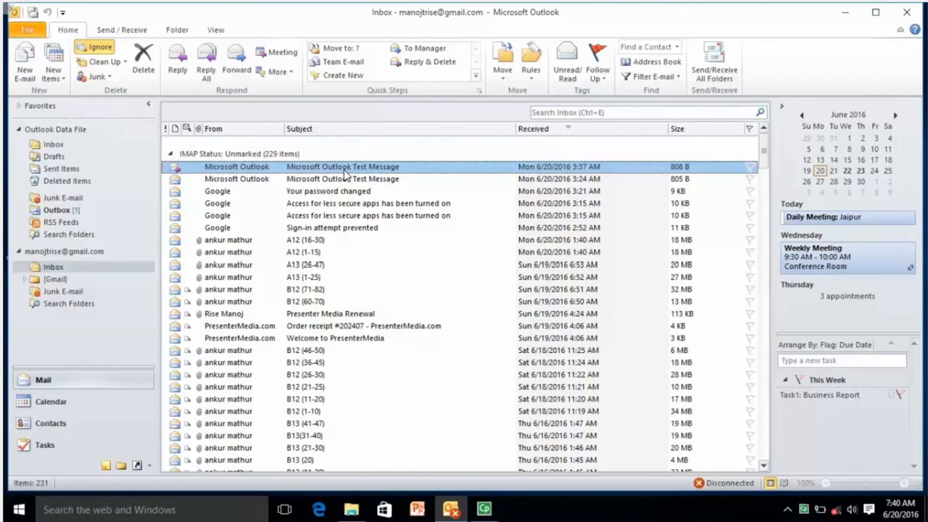
pyautogui.click(62, 401)
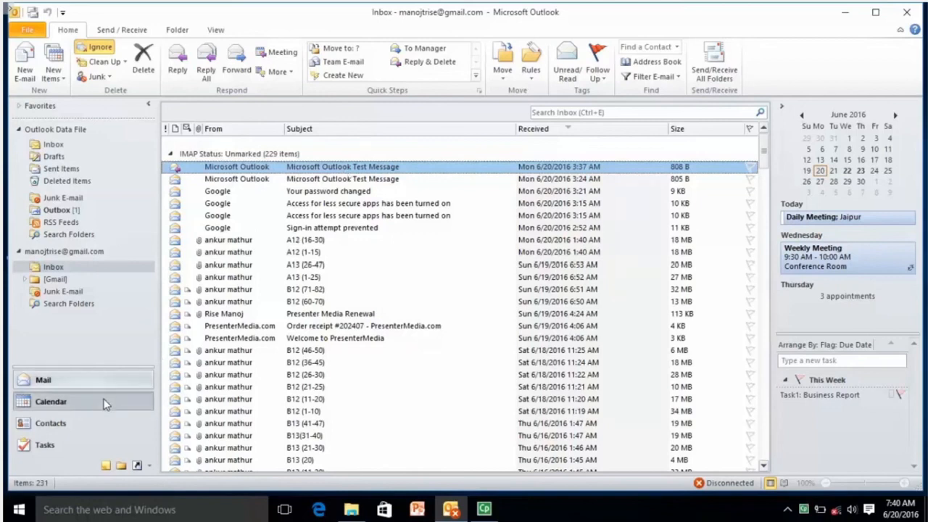
pyautogui.click(99, 421)
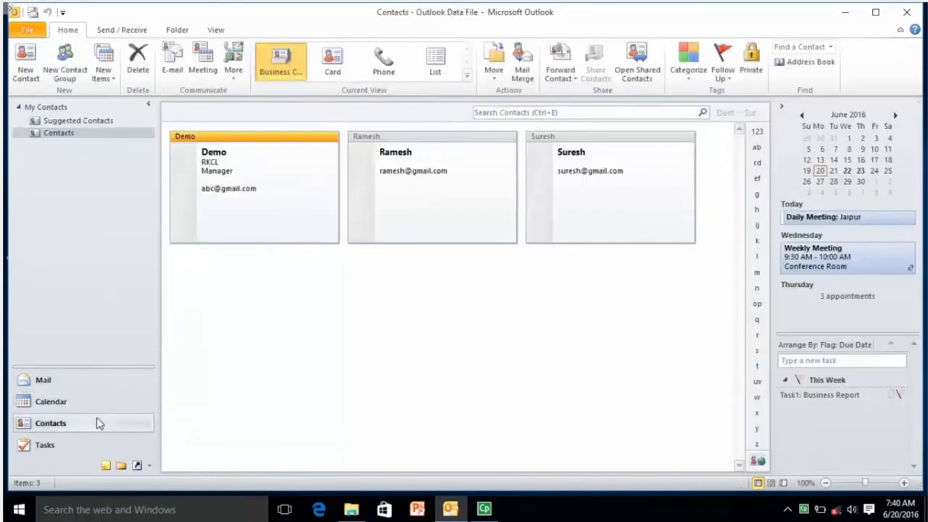
pyautogui.click(89, 440)
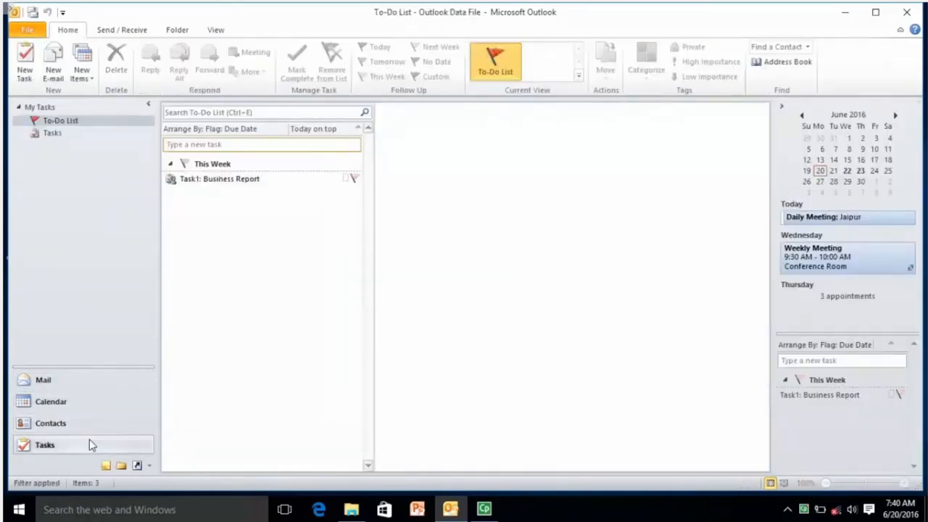
pyautogui.click(90, 381)
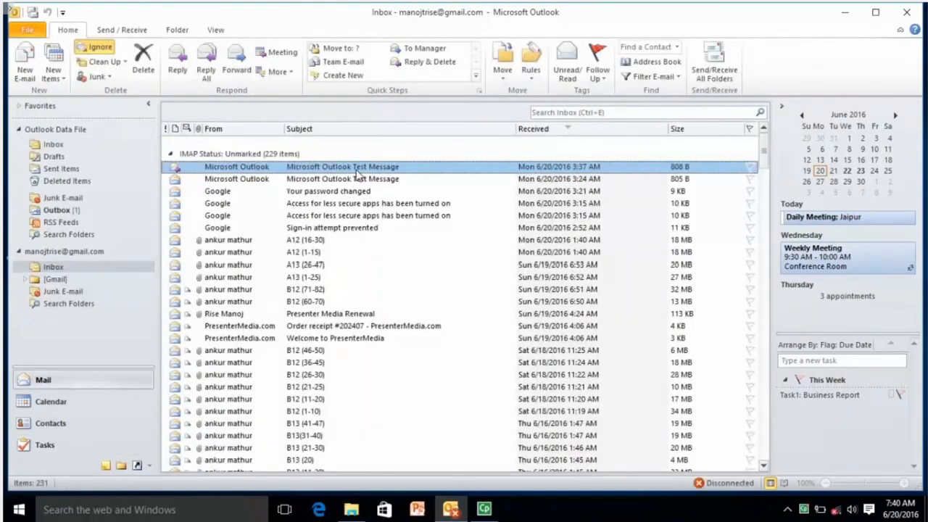
pyautogui.hotkey('ctrl', 'p')
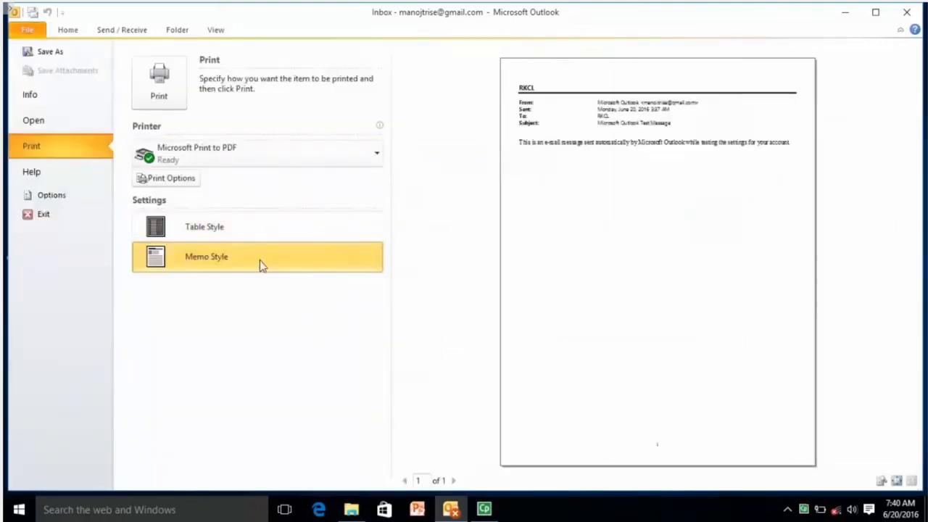
pyautogui.click(259, 231)
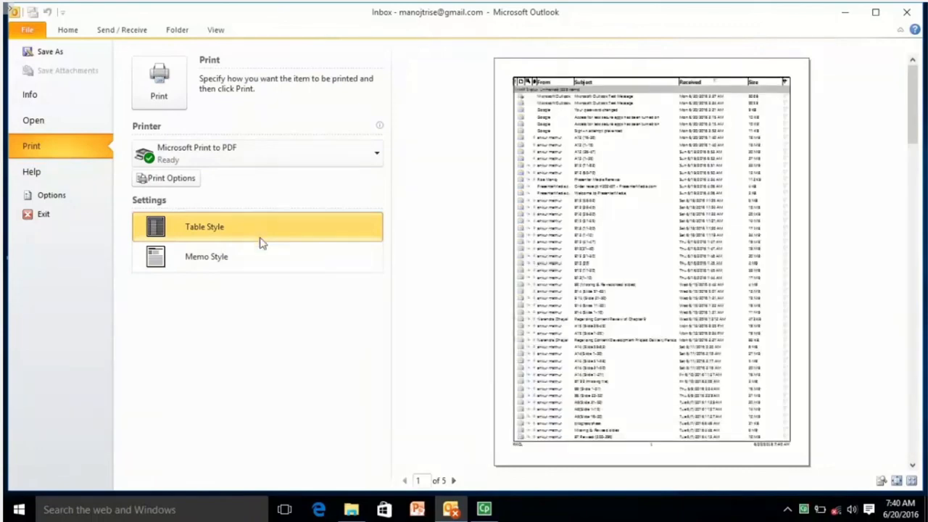
pyautogui.click(261, 263)
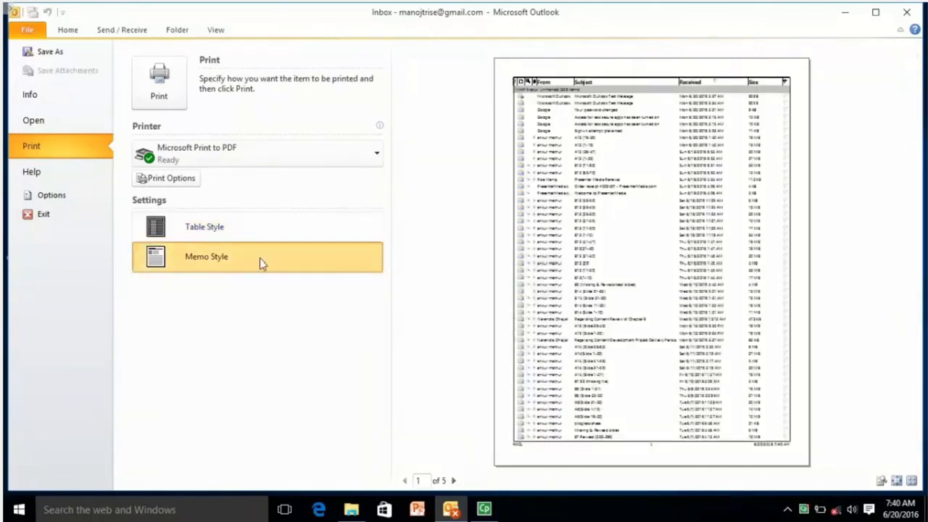
pyautogui.press('Escape')
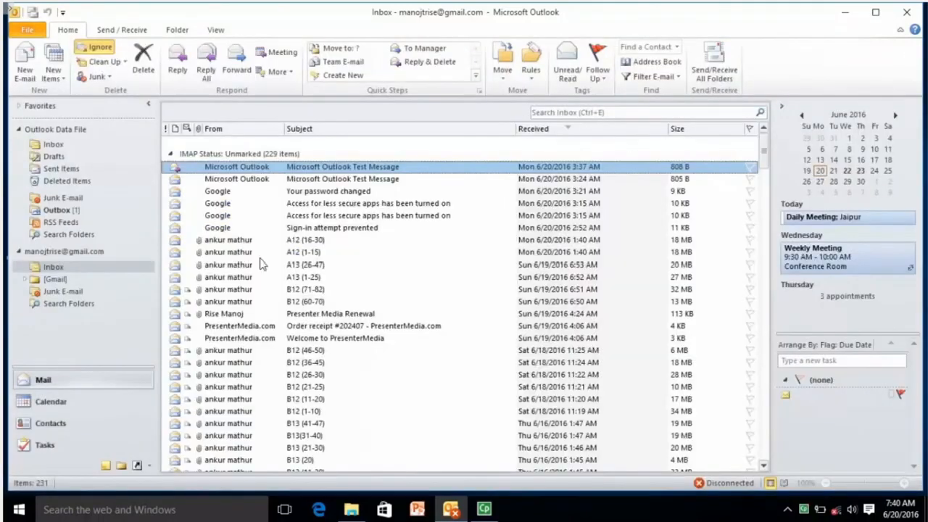
pyautogui.click(26, 29)
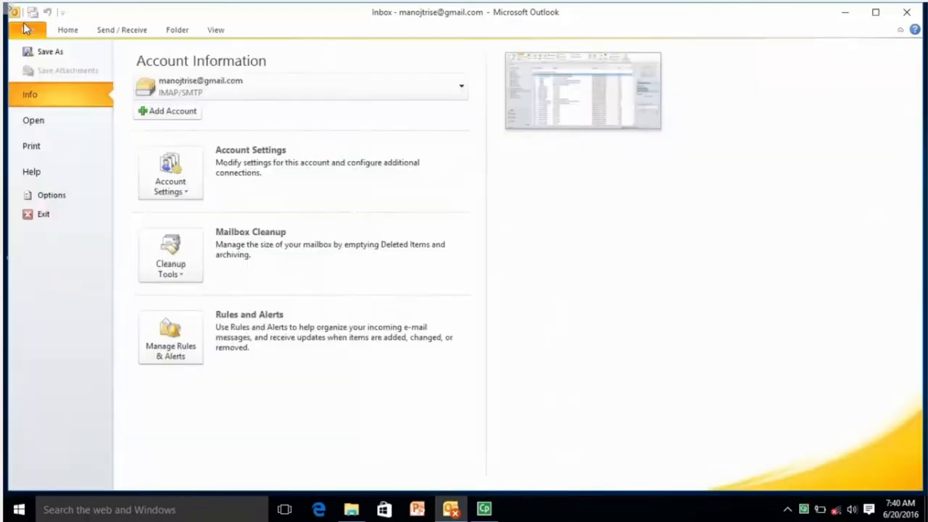
pyautogui.click(58, 151)
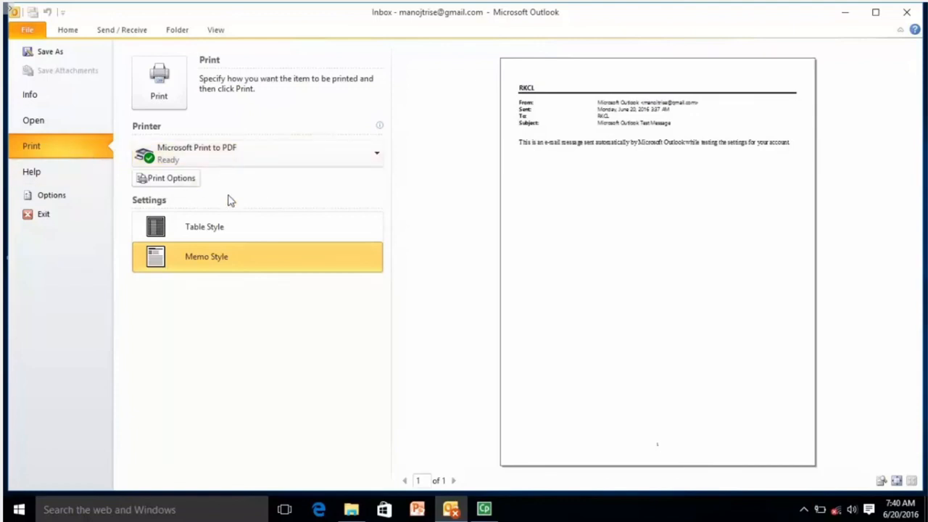
pyautogui.press('Escape')
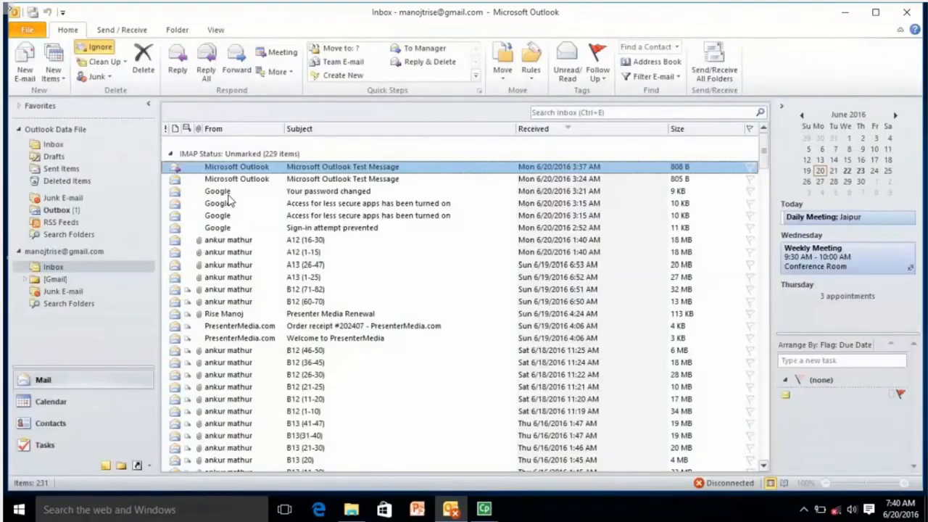
pyautogui.click(91, 404)
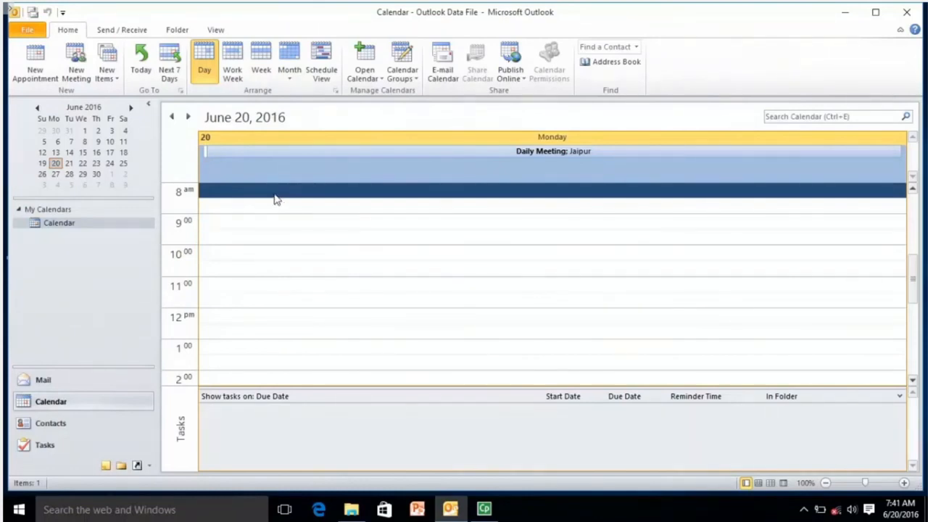
# Preview the calendar in each print style: Weekly Agenda, Weekly Calendar, Monthly, Tri-fold, Details. Finish on Daily Style
pyautogui.click(28, 32)
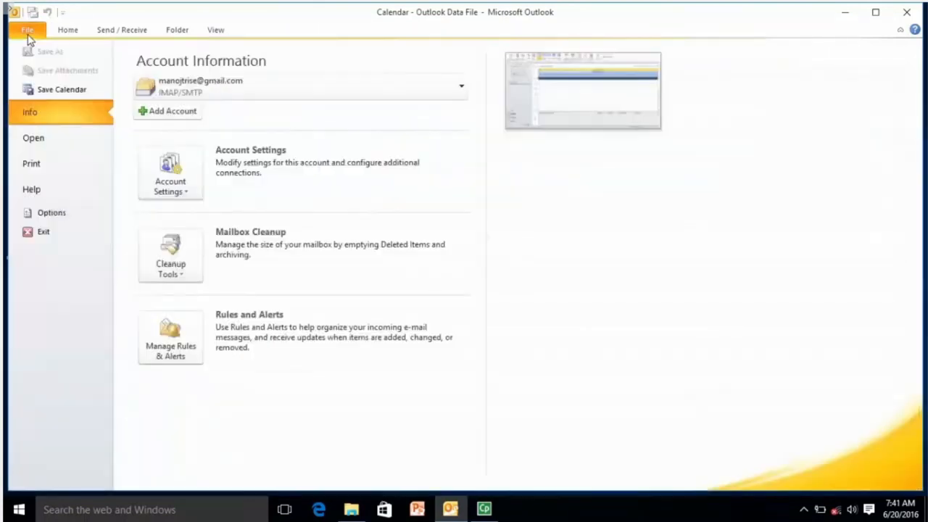
pyautogui.click(70, 167)
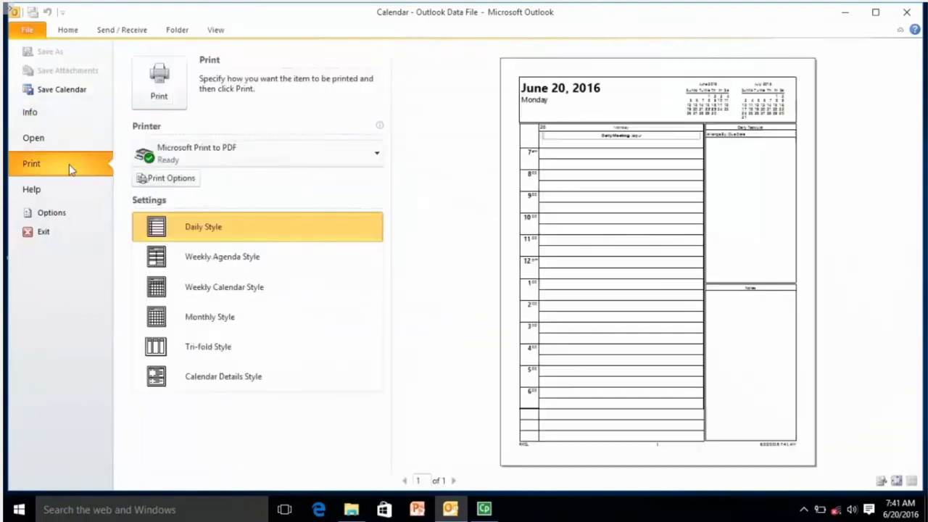
pyautogui.click(264, 259)
pyautogui.click(258, 287)
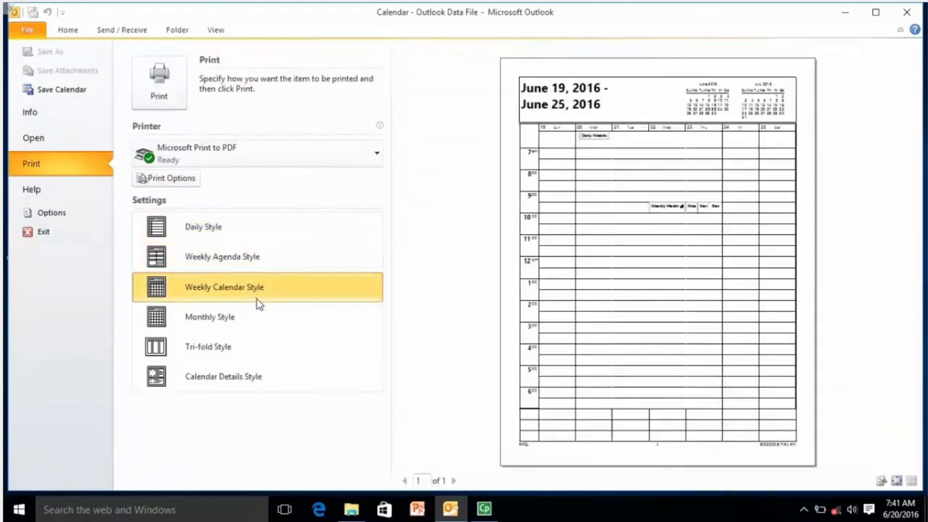
pyautogui.click(253, 317)
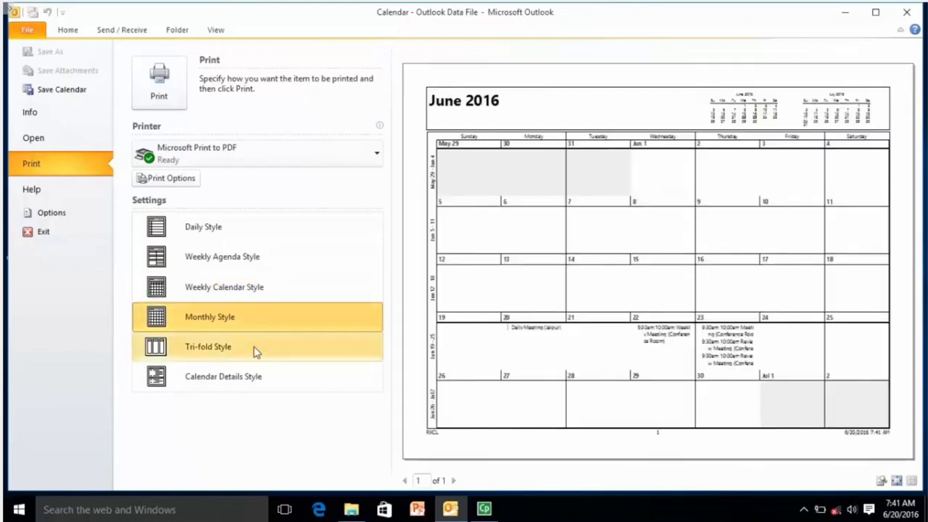
pyautogui.click(254, 355)
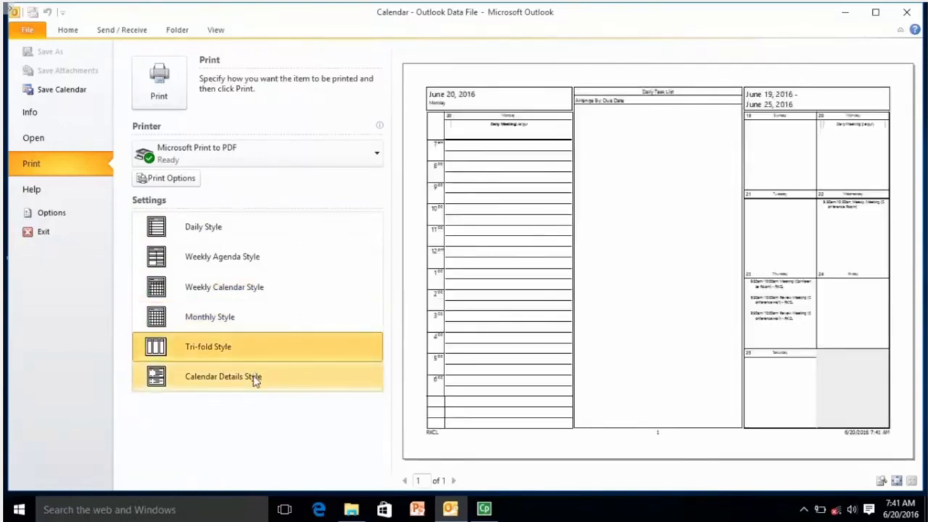
pyautogui.click(254, 380)
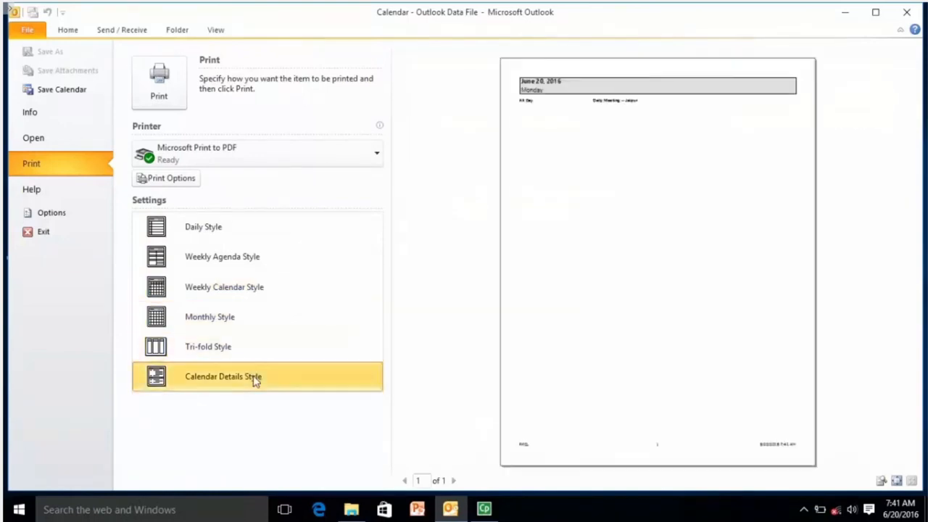
pyautogui.click(254, 233)
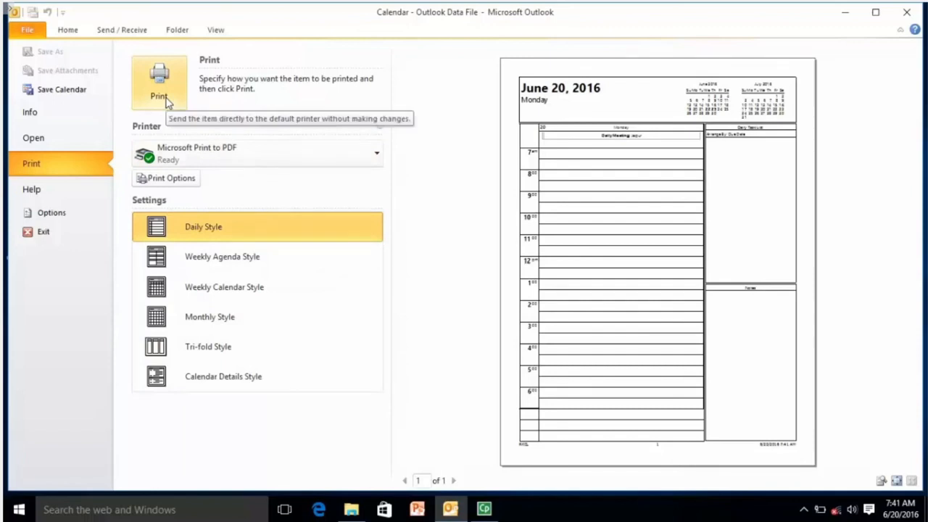
pyautogui.click(171, 179)
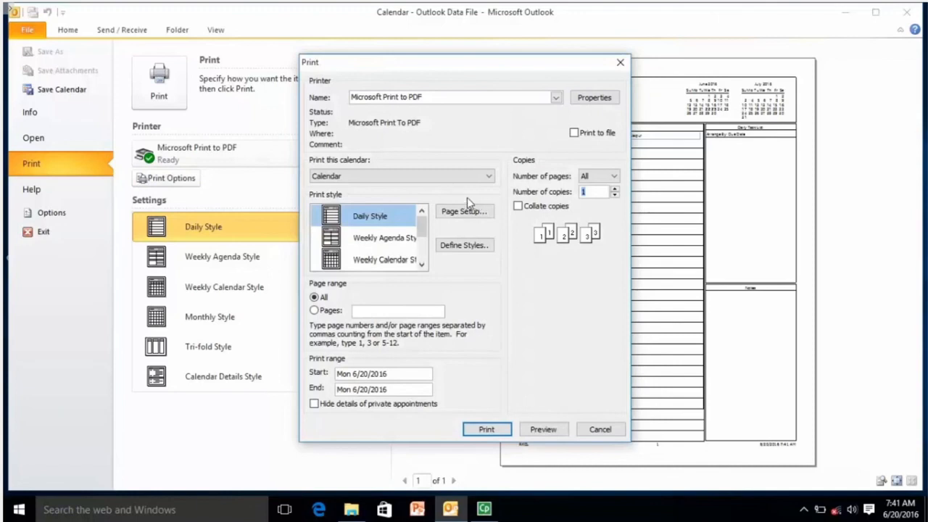
# In Define Print Styles, open Page Setup for Daily Style
pyautogui.click(468, 246)
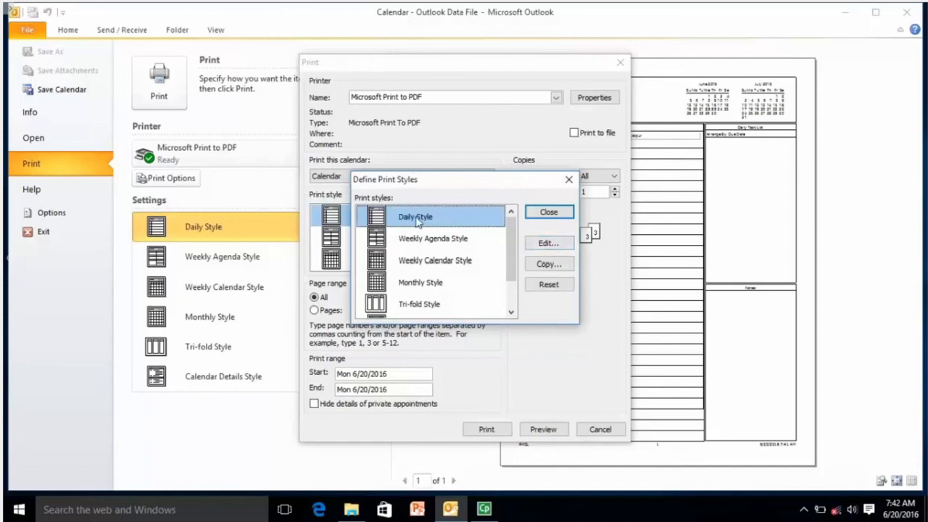
pyautogui.click(420, 241)
pyautogui.click(426, 259)
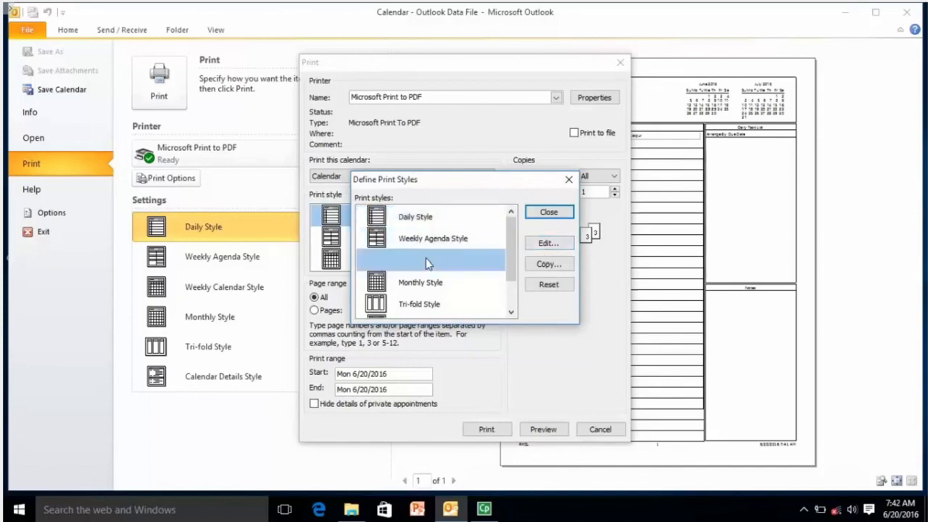
pyautogui.click(430, 219)
pyautogui.doubleClick(430, 218)
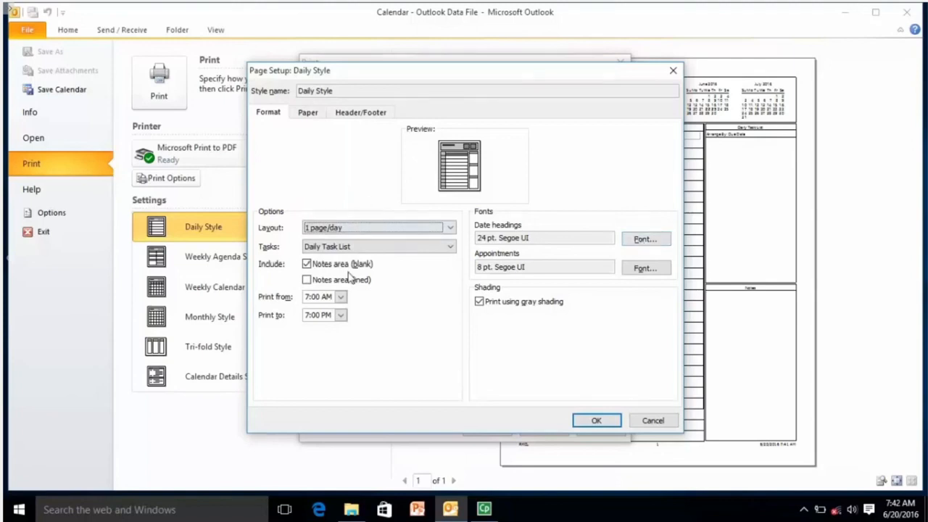
# Change the Daily Style layout to 2 pages/day and print the calendar to Microsoft Print to PDF
pyautogui.click(373, 227)
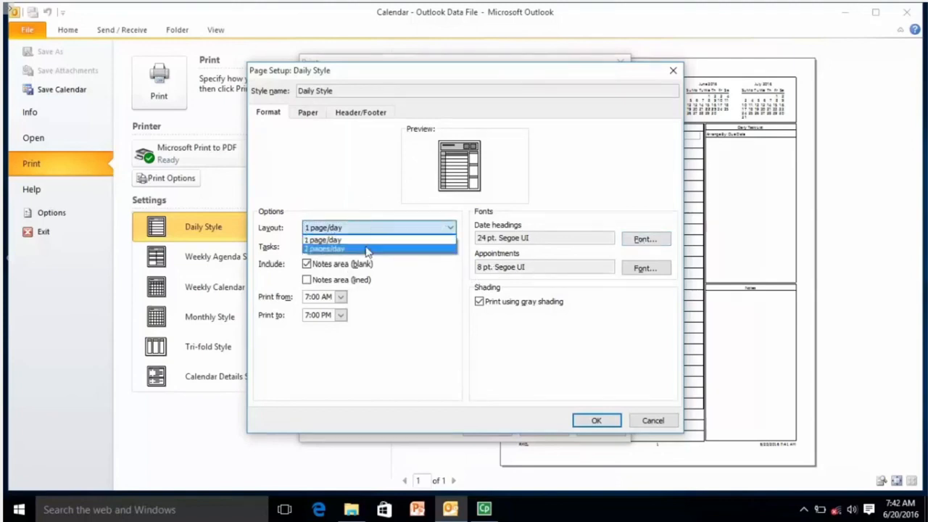
pyautogui.click(367, 254)
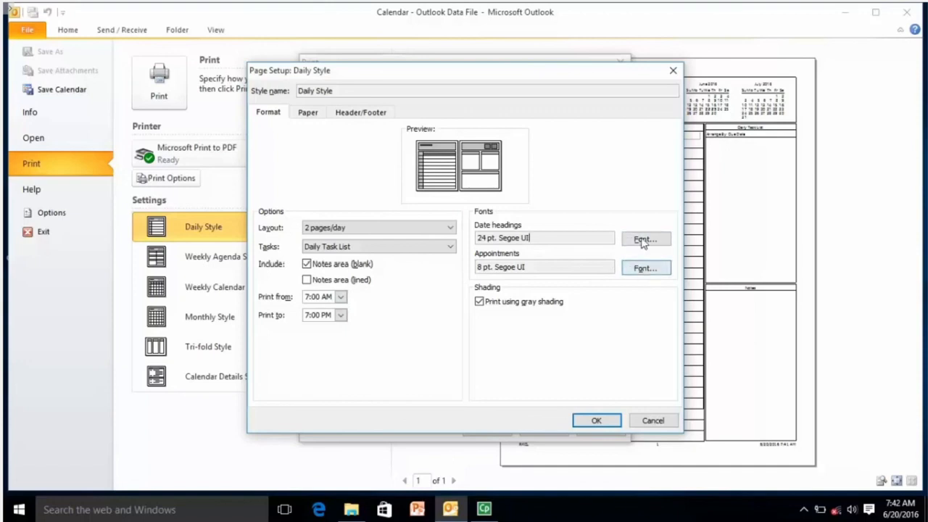
pyautogui.click(591, 420)
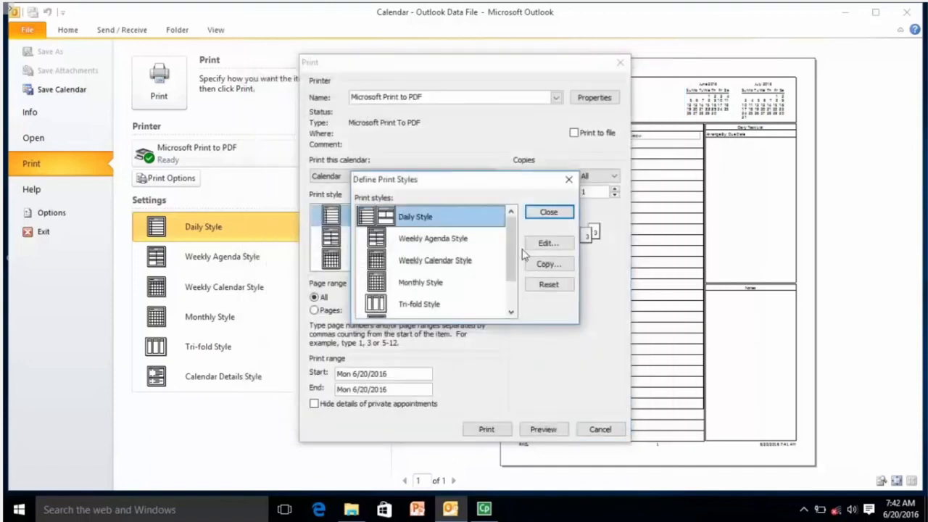
pyautogui.click(548, 213)
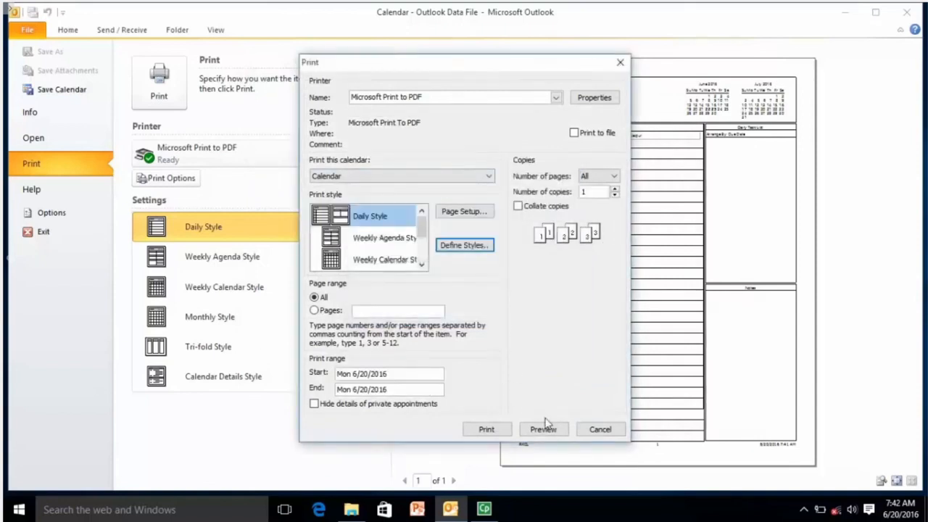
pyautogui.click(484, 429)
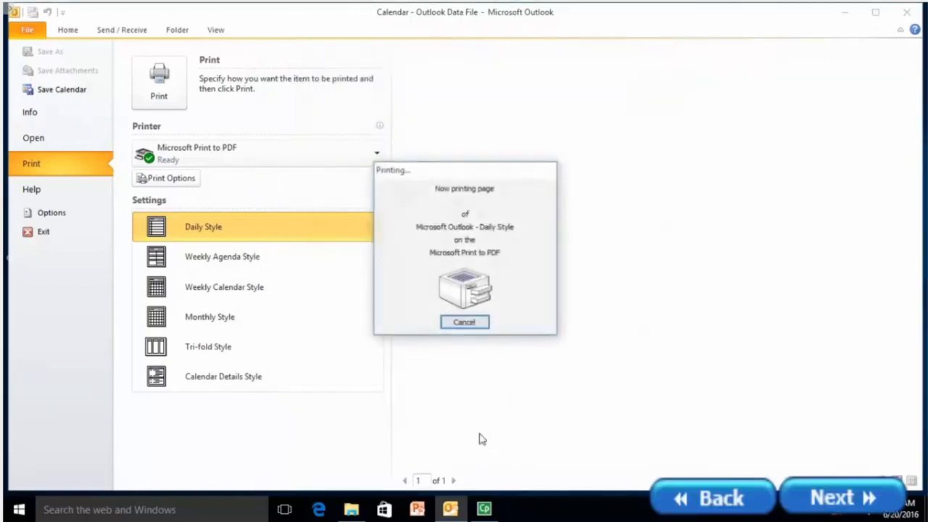